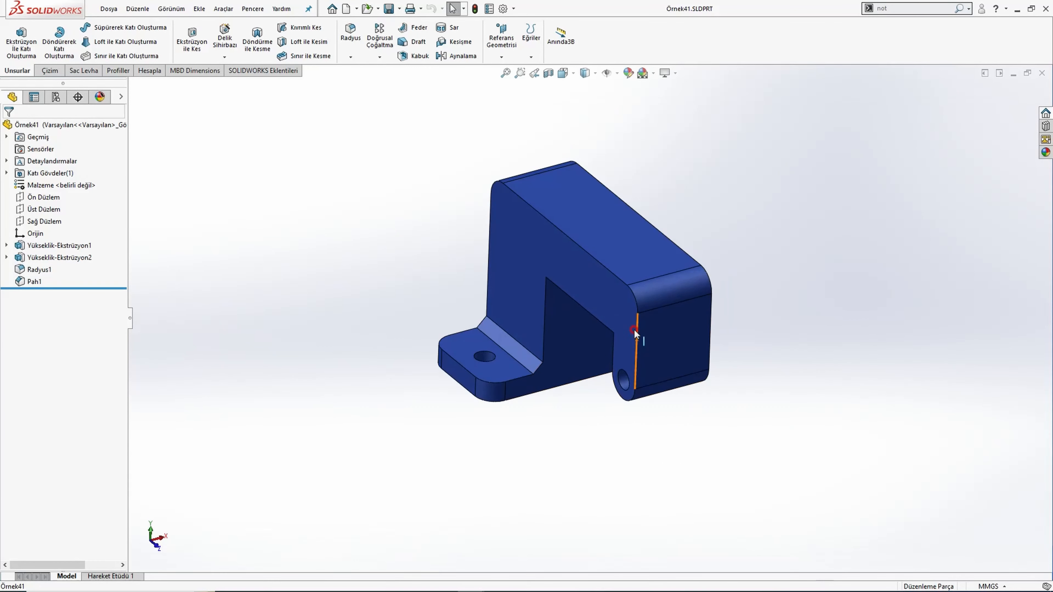
key(ctrl+4)
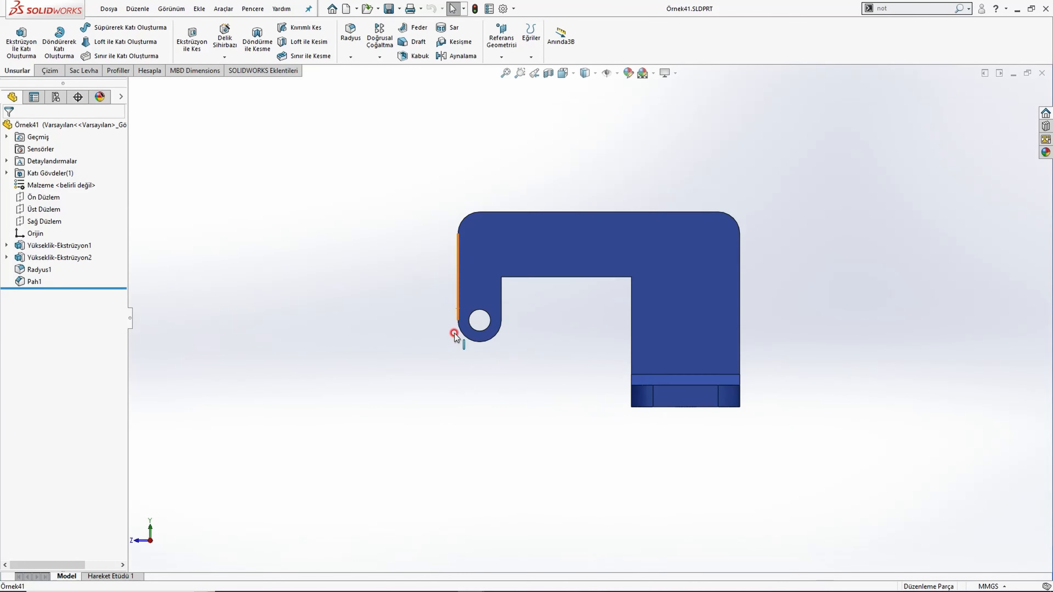
key(f)
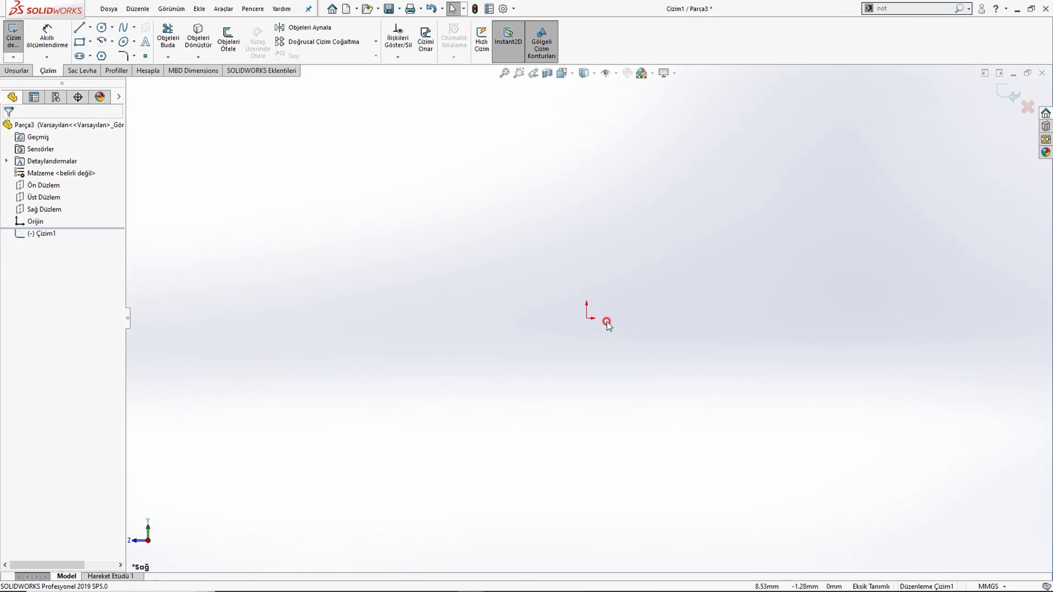
Sketch the profile's inner outline as connected lines running vertically up from the origin, horizontally toward +Z, and vertically down
key(l)
key(Escape)
click(80, 28)
click(587, 318)
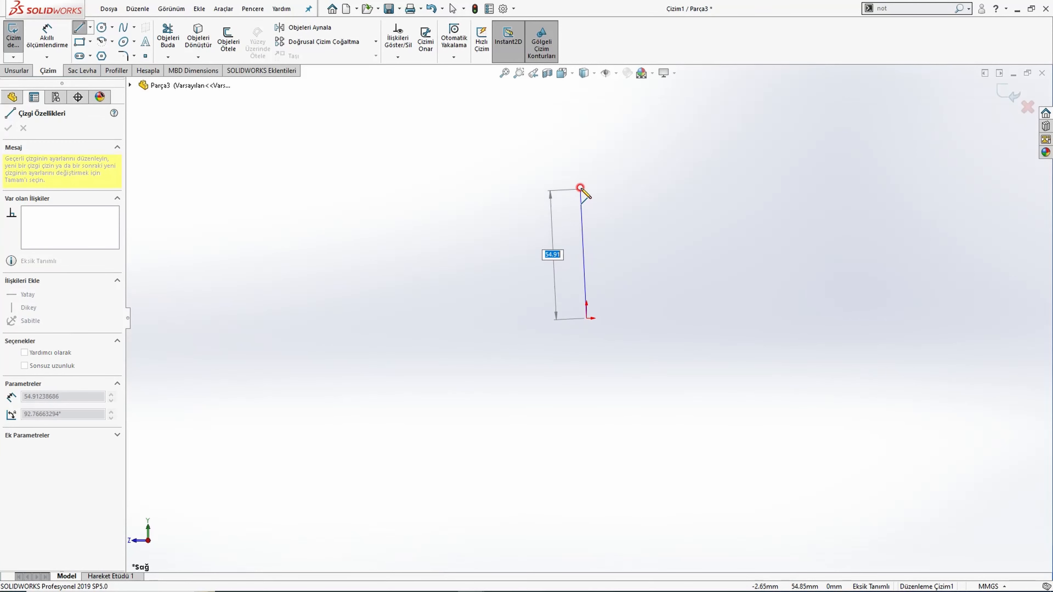
click(586, 184)
click(457, 184)
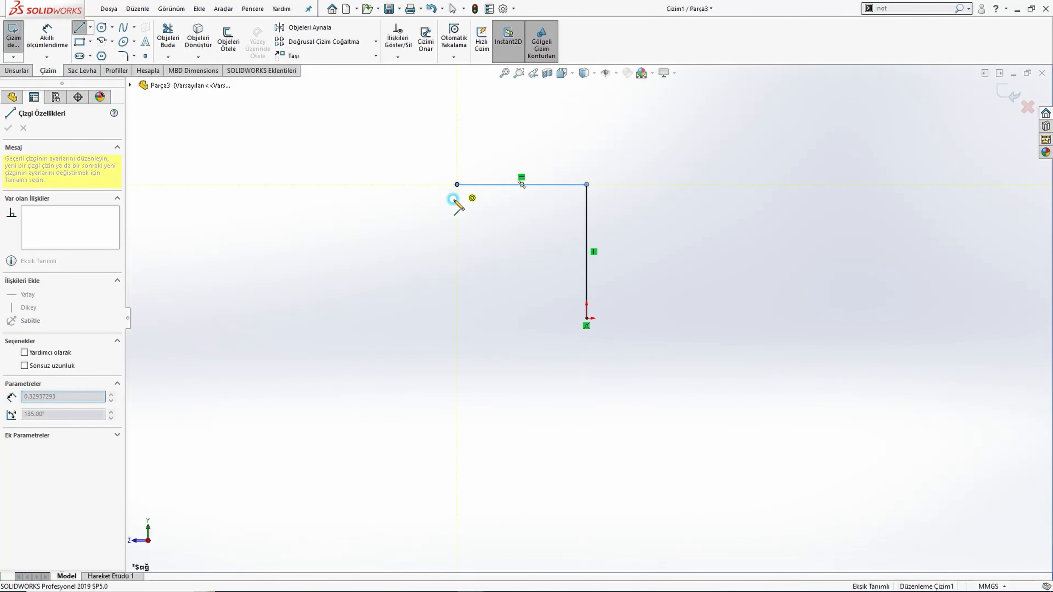
click(455, 248)
key(Escape)
Close the hook-shaped profile from the open inner end, with a foot about 14 mm wide and a base edge about 34 mm long ending at the origin
key(alt+Tab)
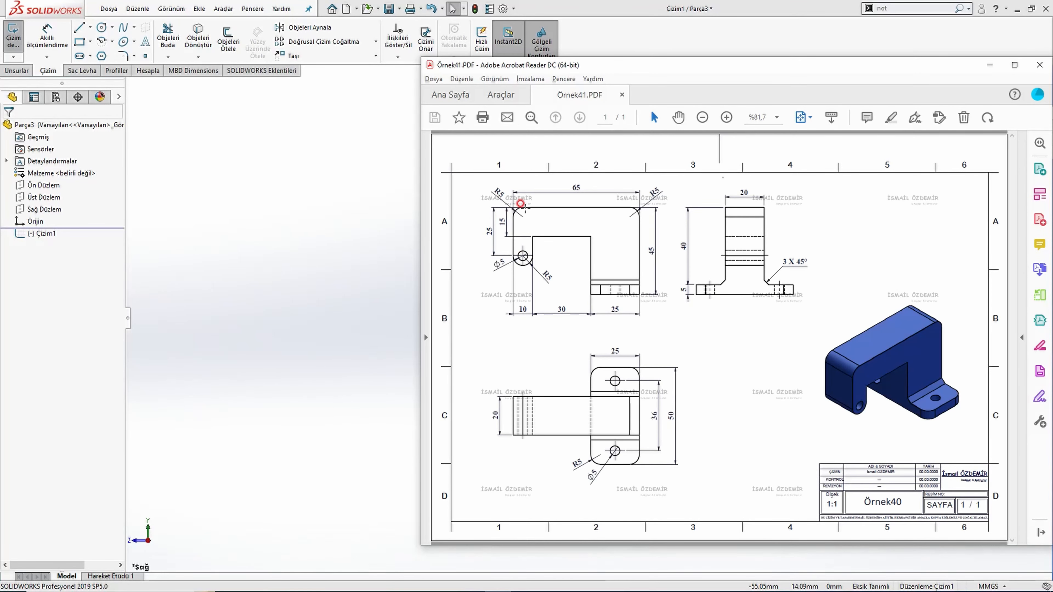
click(360, 254)
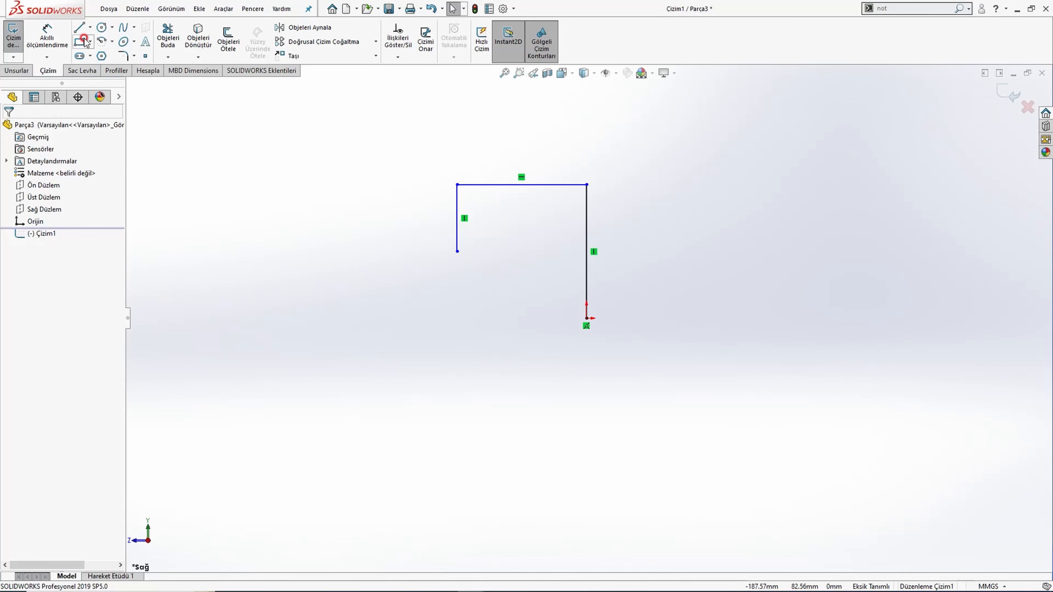
click(79, 28)
click(457, 251)
click(423, 251)
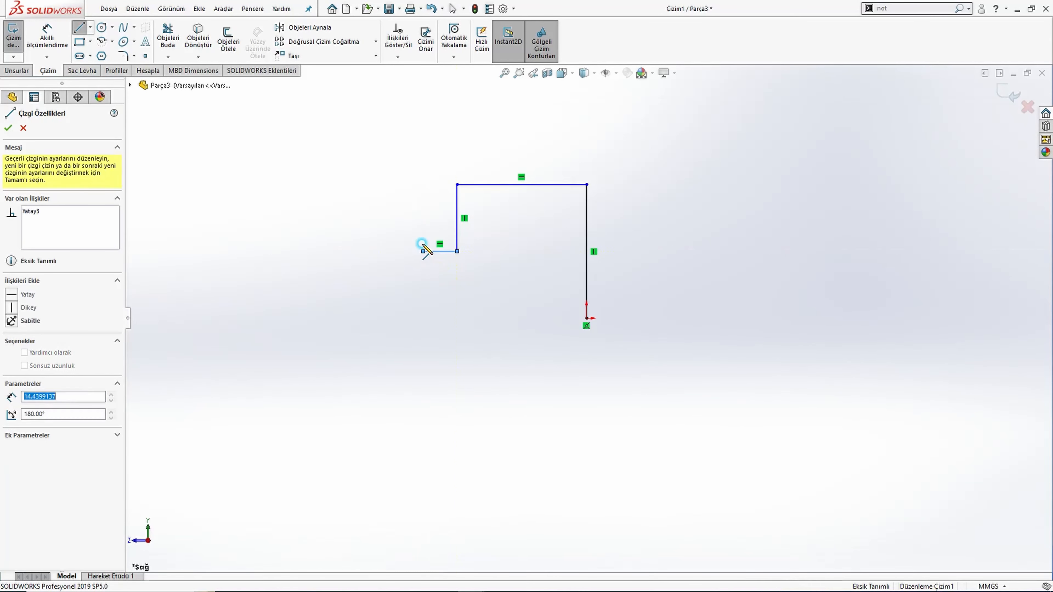
click(423, 136)
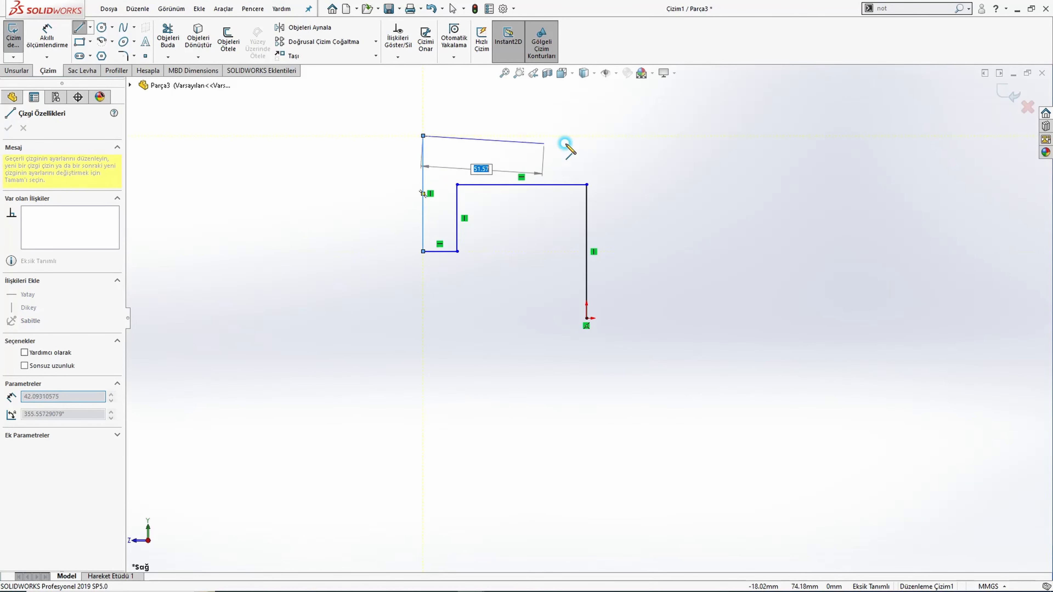
click(666, 135)
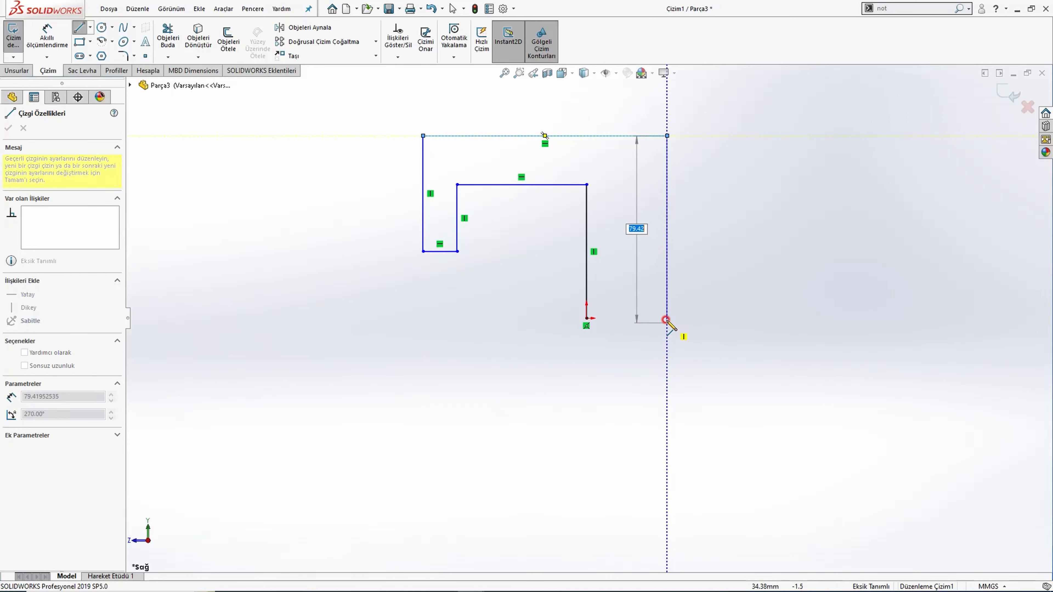
click(665, 318)
click(586, 318)
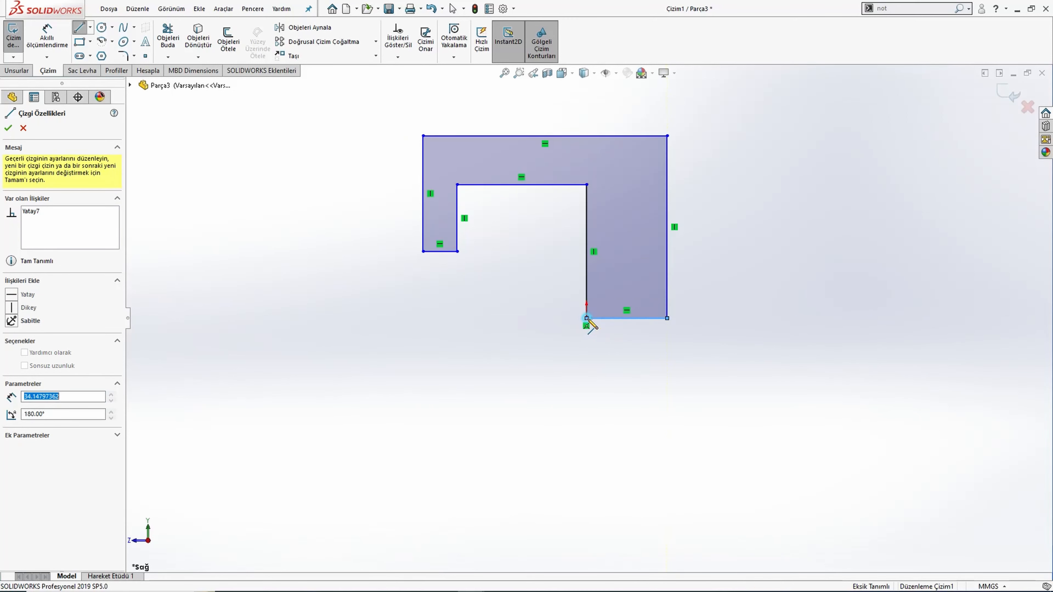
key(Escape)
Check the PDF drawing and dimension the profile's top edge as 65 mm
key(alt+Tab)
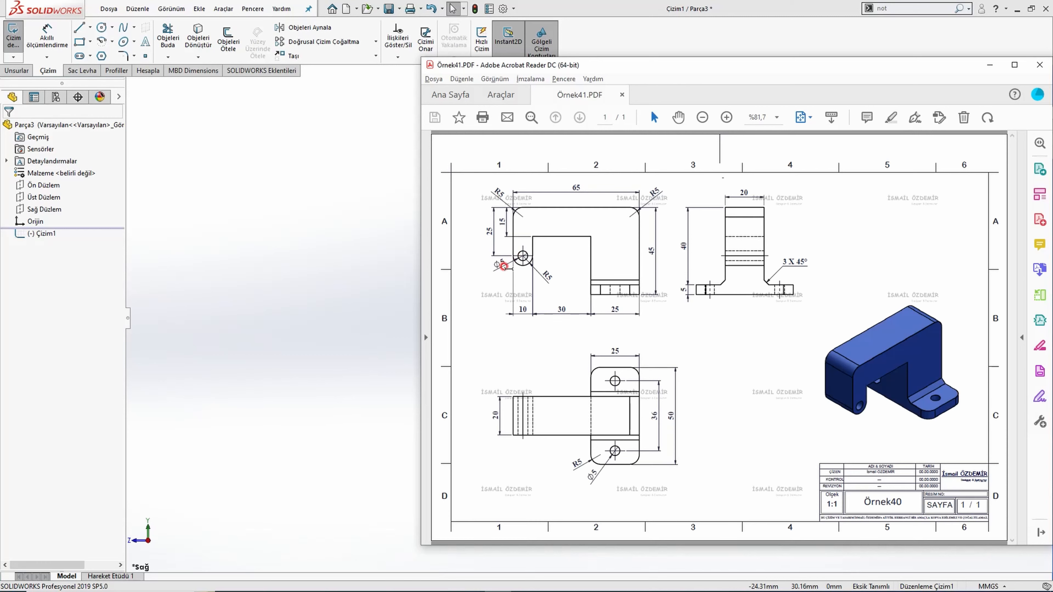
click(357, 259)
click(47, 38)
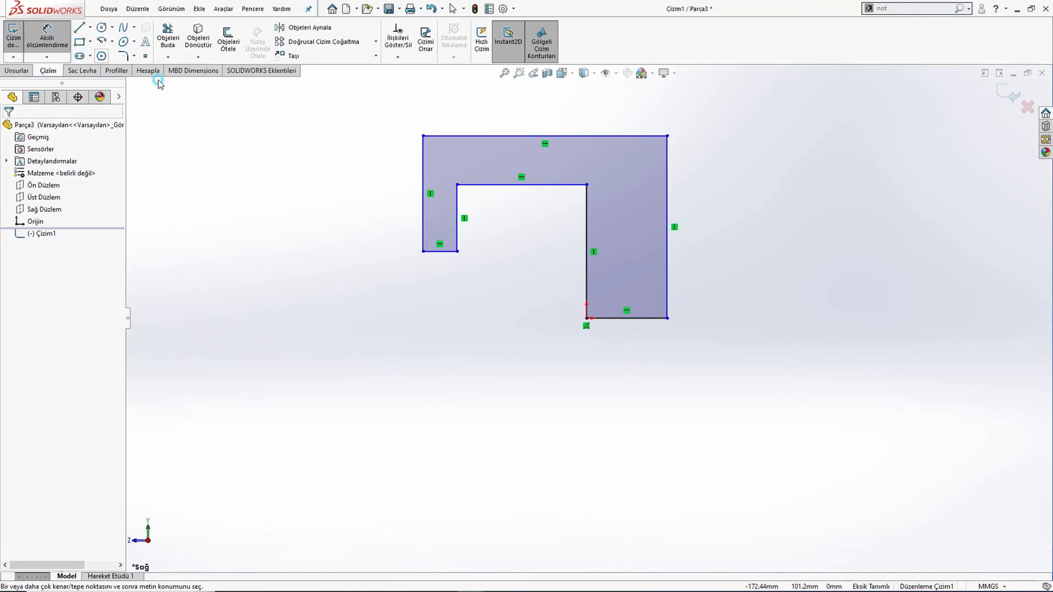
click(502, 136)
click(554, 102)
text(6)
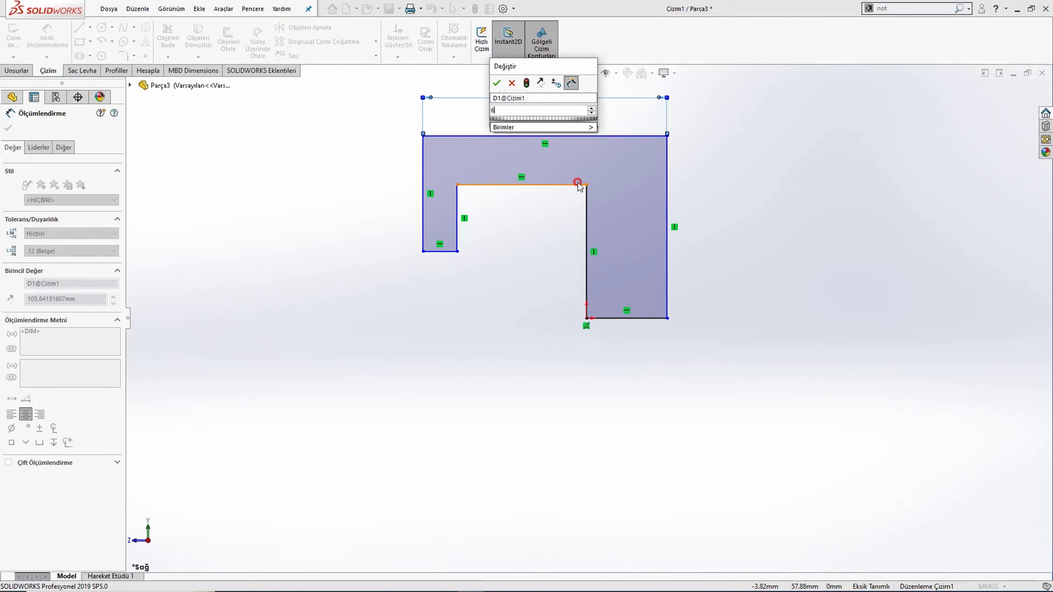
text(5)
key(Return)
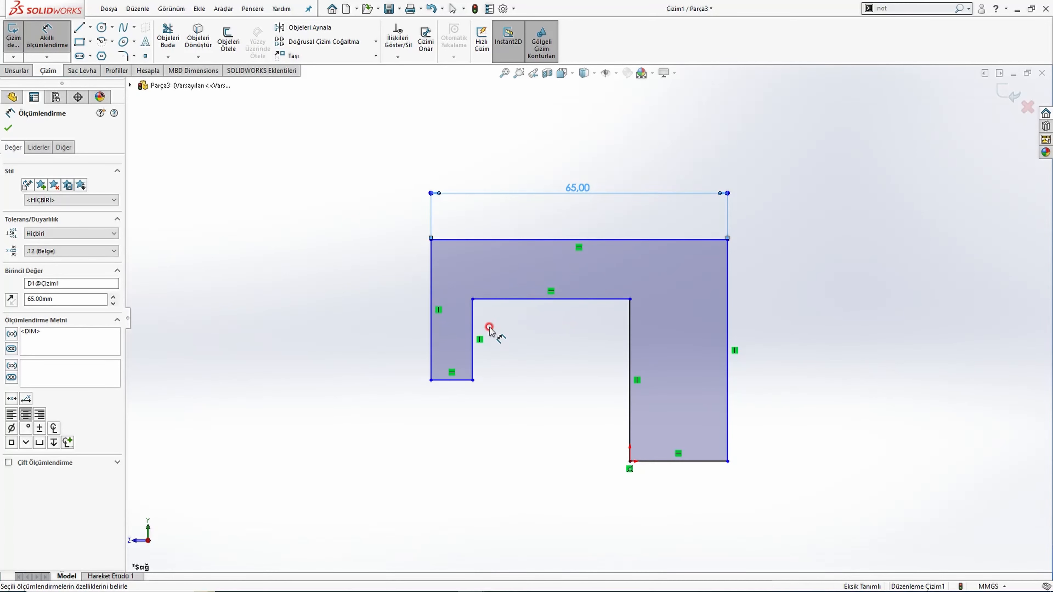
Dimension the outer vertical edge of the short leg as 25 mm
click(431, 299)
click(394, 305)
text(2)
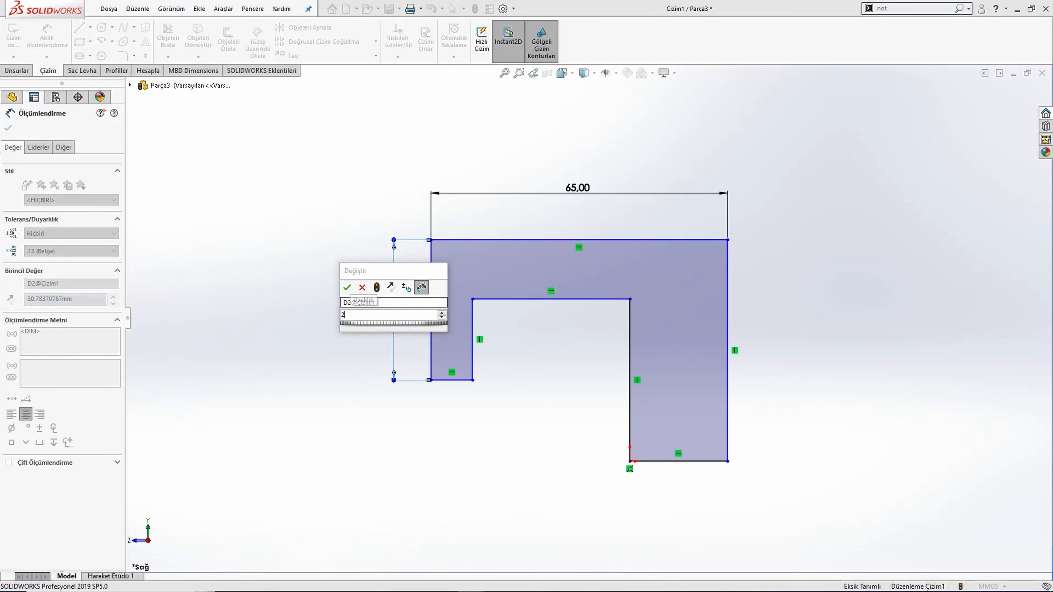
text(5)
key(Return)
Check the PDF drawing and dimension the short leg's lower edge as 10 mm
key(alt+Tab)
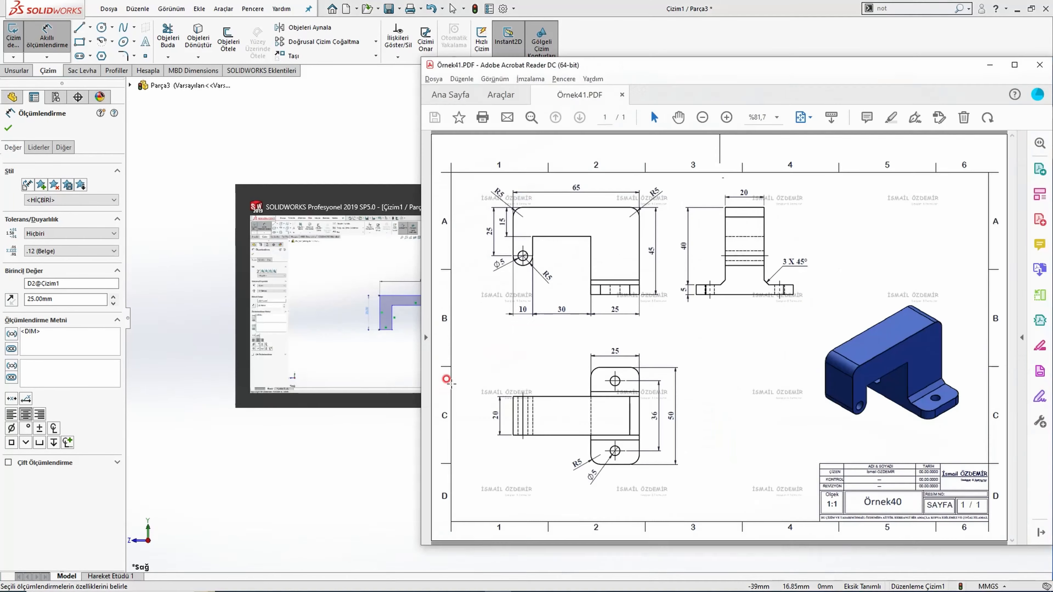
key(alt+Tab)
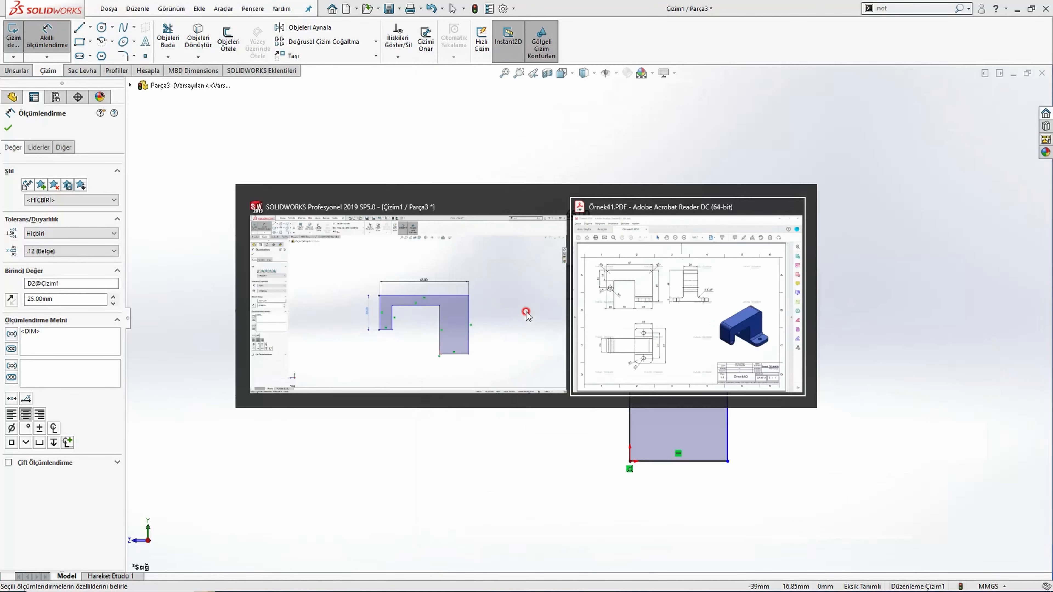
click(460, 381)
click(455, 423)
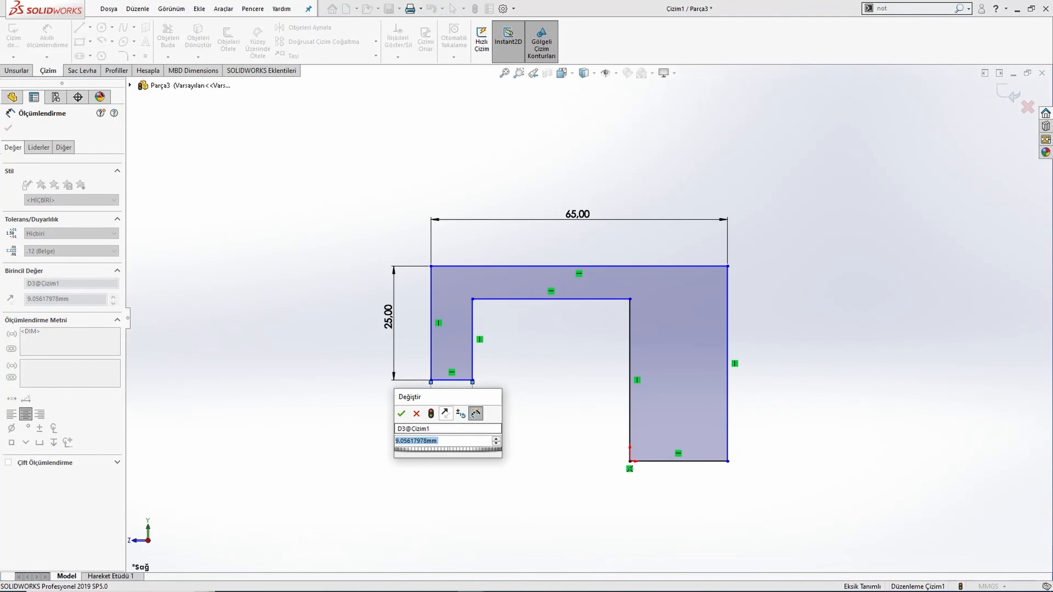
text(10)
key(Return)
Dimension the inner horizontal edge of the opening as 30 mm
click(541, 299)
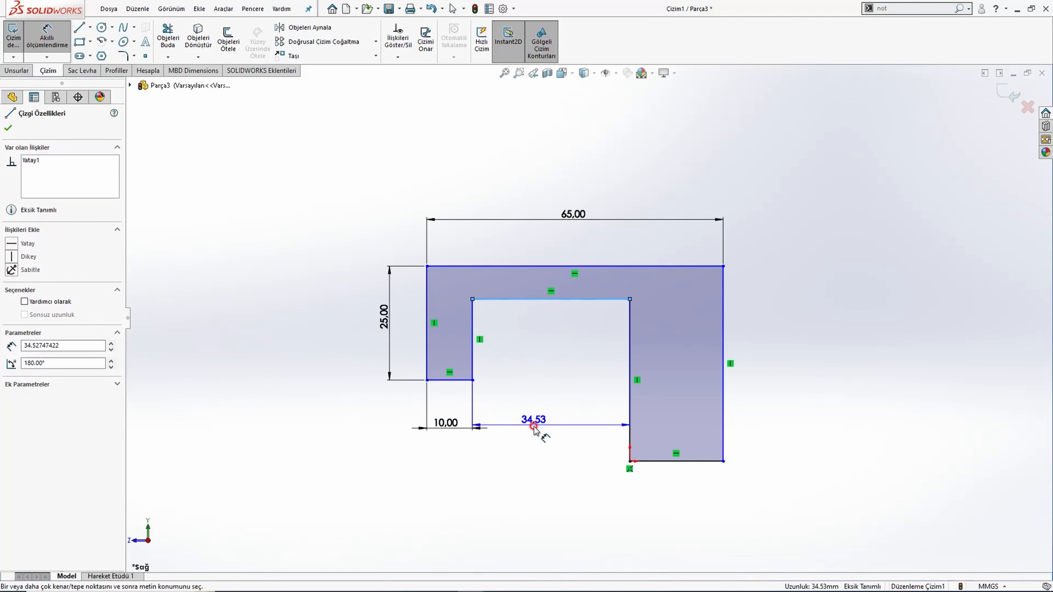
click(540, 483)
text(30)
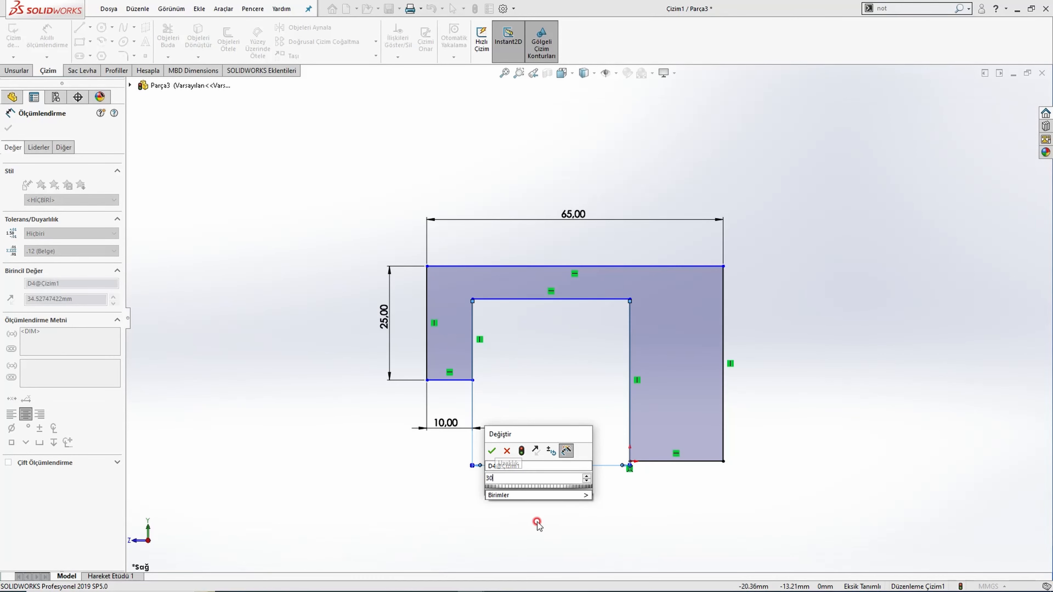
key(Return)
key(alt+Tab)
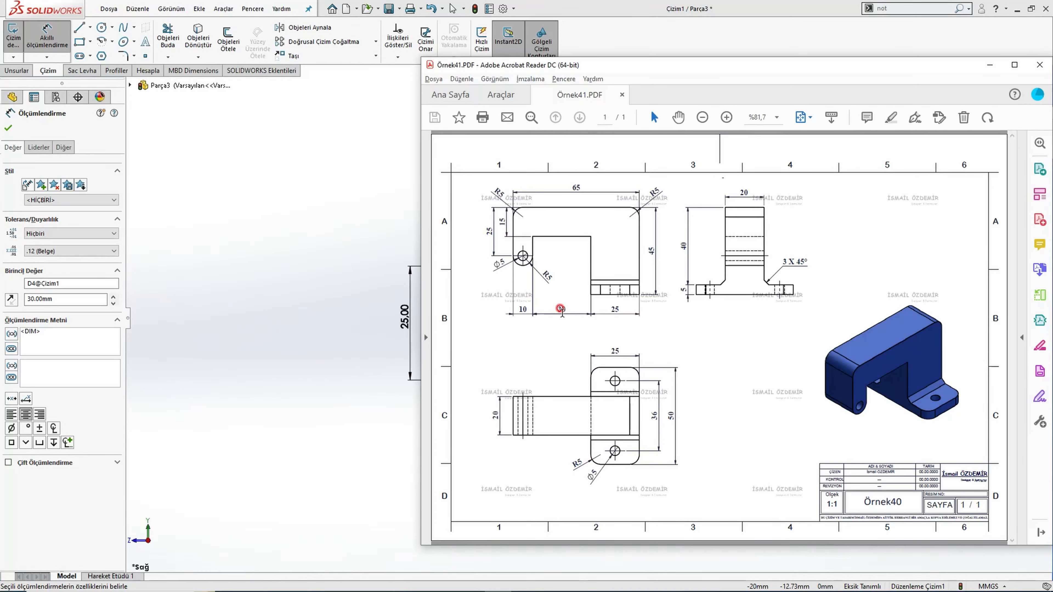
key(alt+Tab)
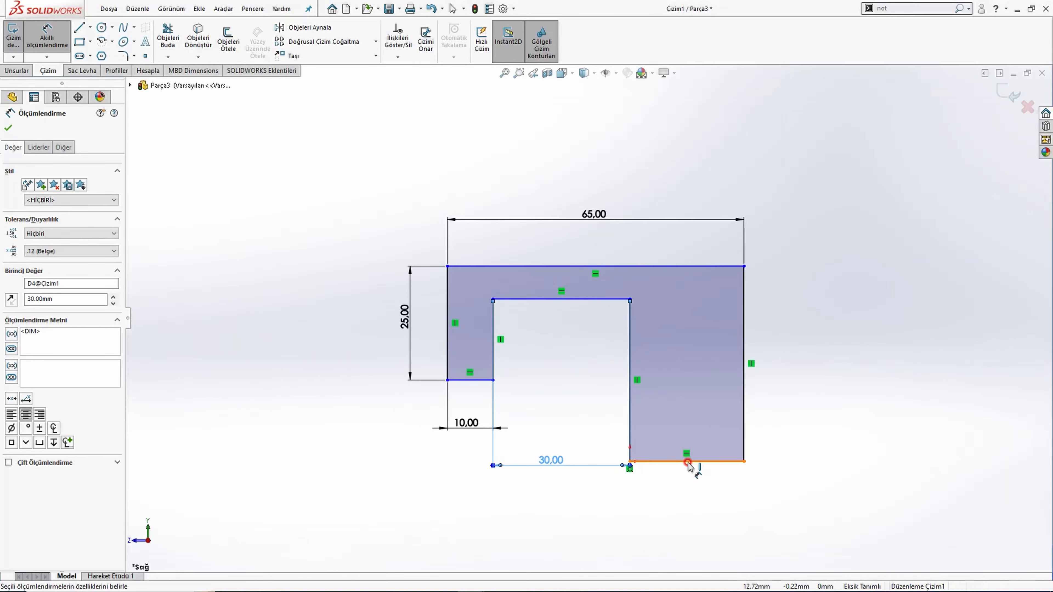
click(689, 461)
click(692, 507)
key(Escape)
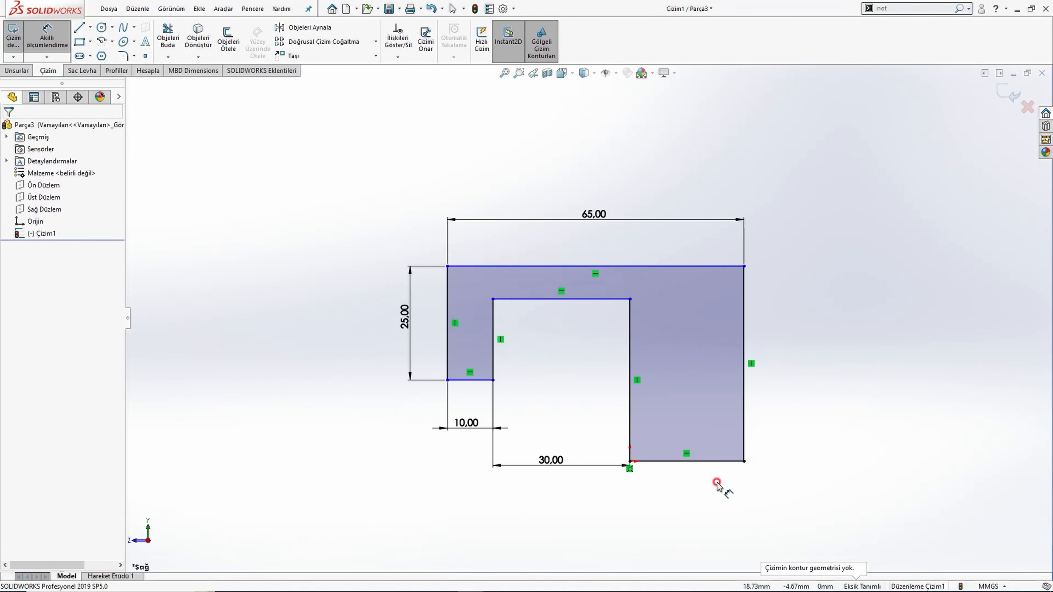
key(Escape)
drag(744, 462, 725, 456)
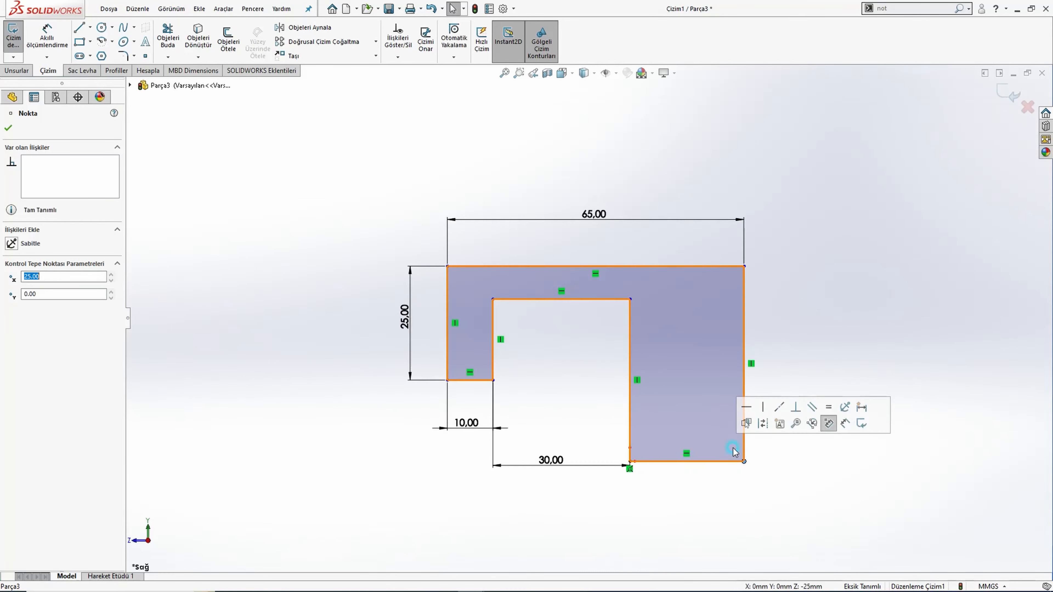
click(659, 240)
Set the distance between the top edge and the opening's inner horizontal edge to 15 mm, and move the 25 mm dimension outward
key(alt+Tab)
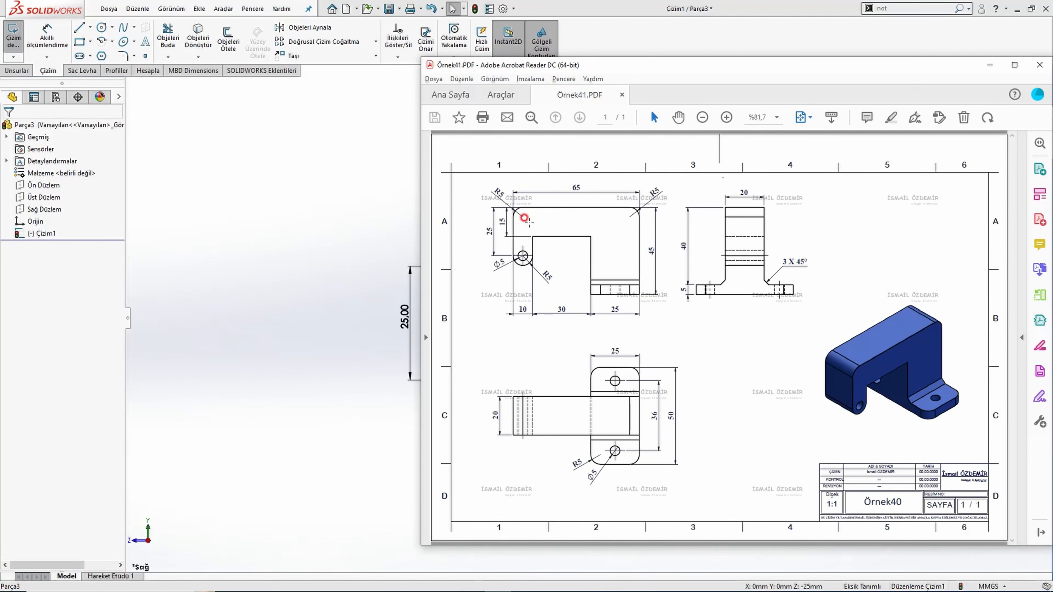
key(alt+Tab)
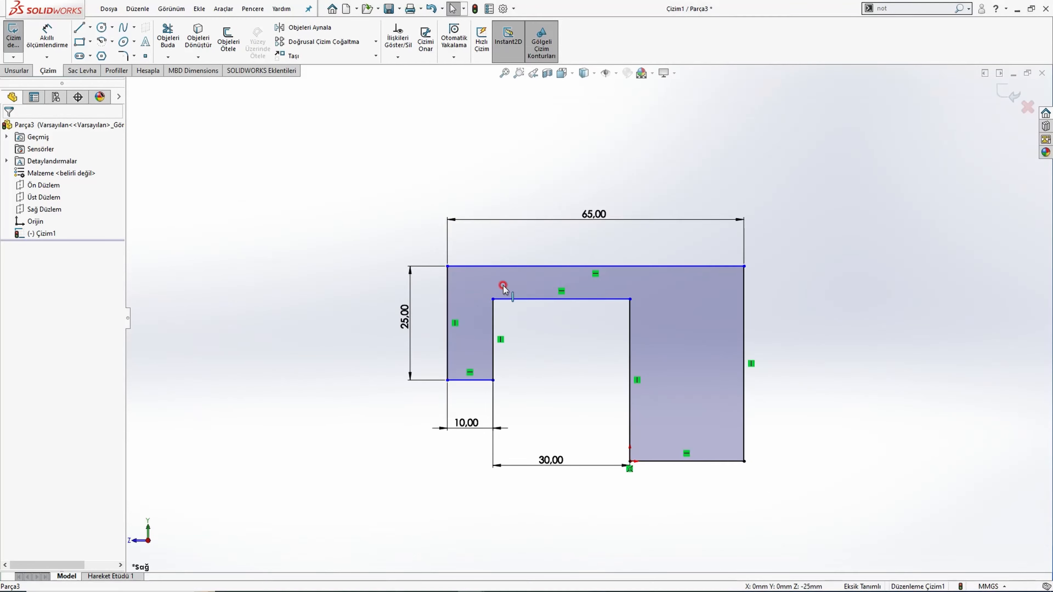
key(d)
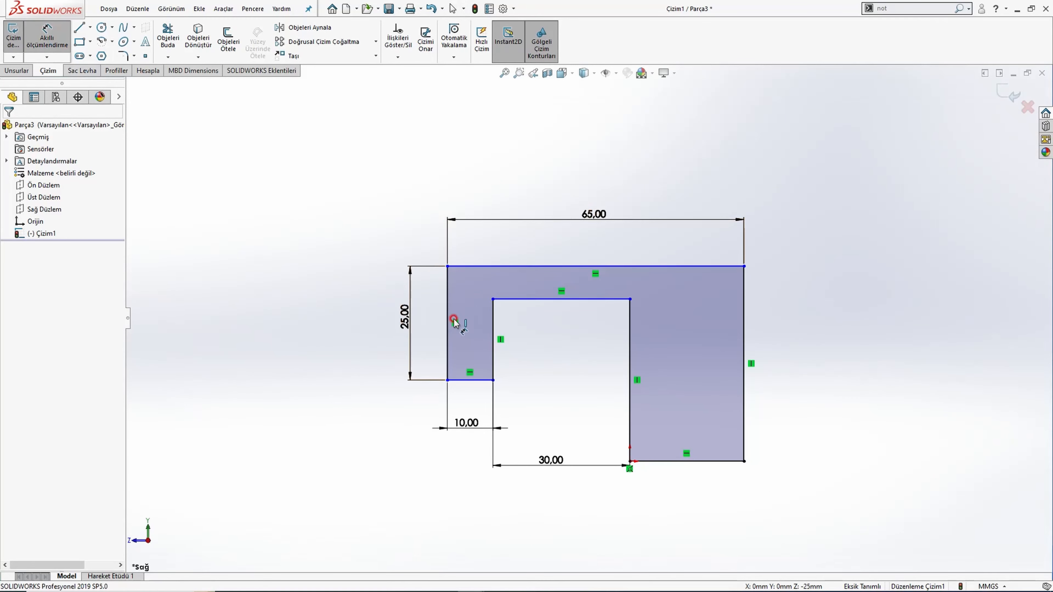
click(506, 299)
click(522, 266)
click(434, 285)
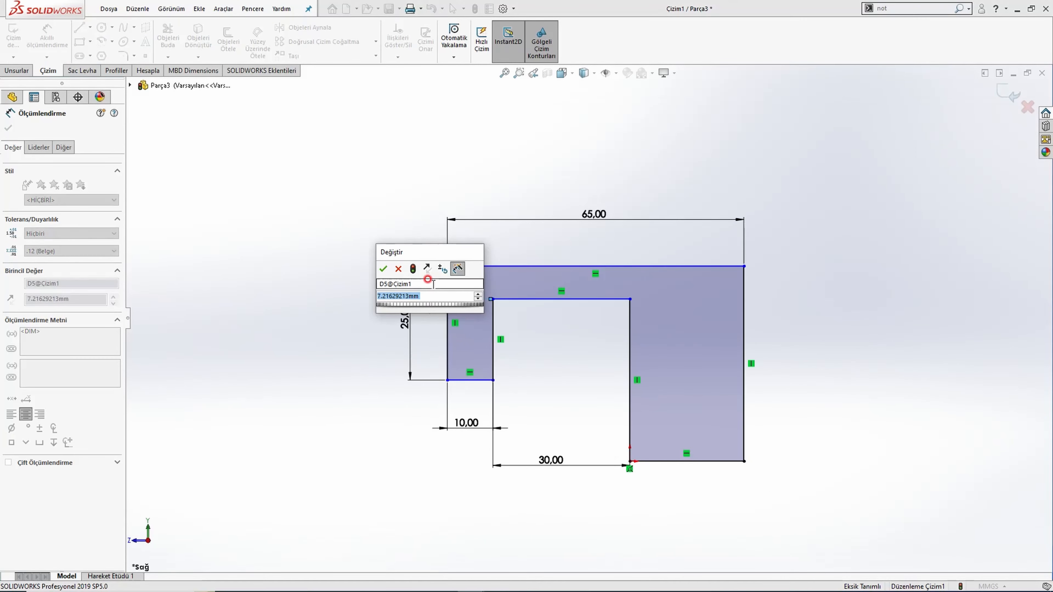
text(15)
key(Return)
key(Escape)
drag(405, 282, 364, 275)
mouse_move(447, 338)
mouse_down()
mouse_move(447, 375)
mouse_move(449, 318)
mouse_move(448, 349)
mouse_up()
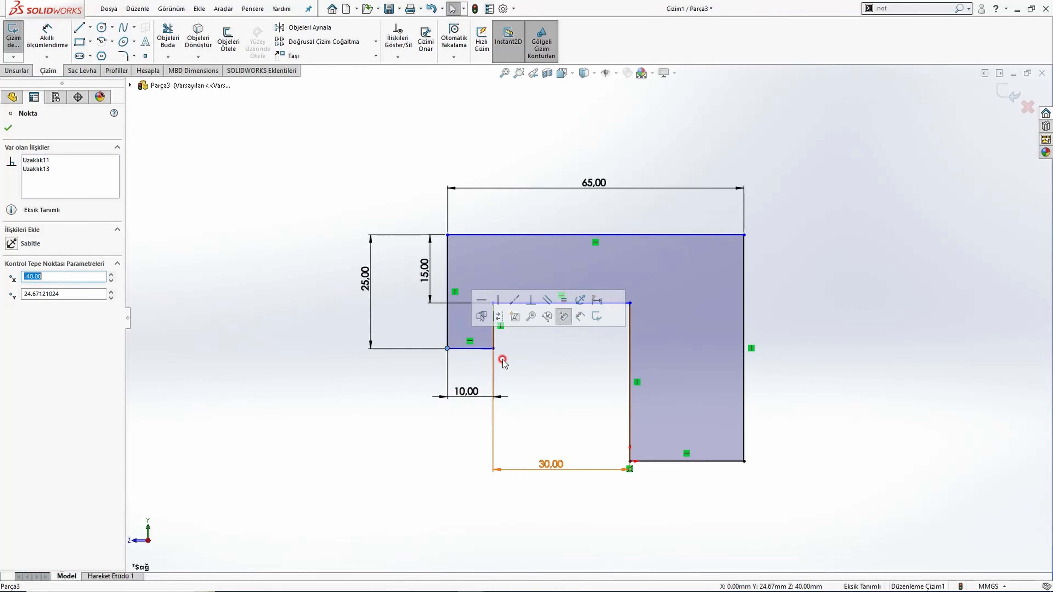
Check the height in the PDF drawing and dimension the long leg's outer vertical edge as 40 mm
key(alt+Tab)
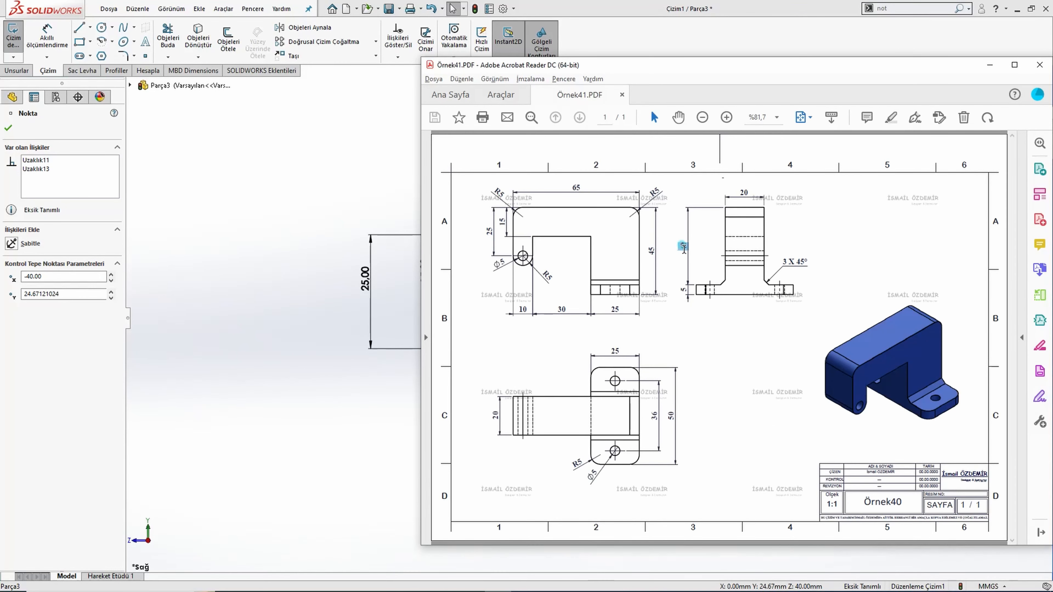
click(668, 267)
click(670, 270)
click(323, 246)
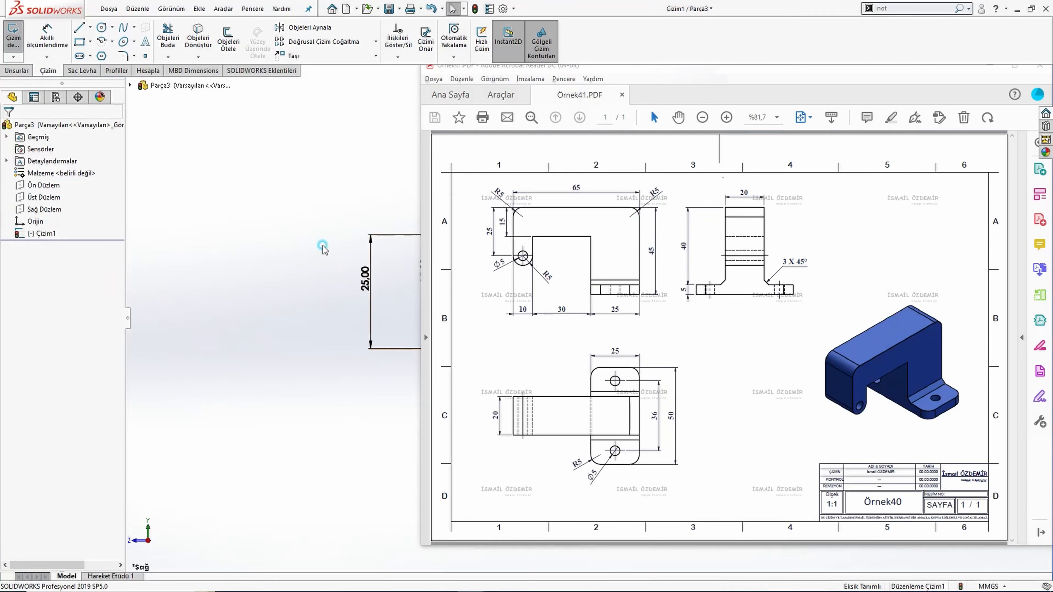
click(63, 47)
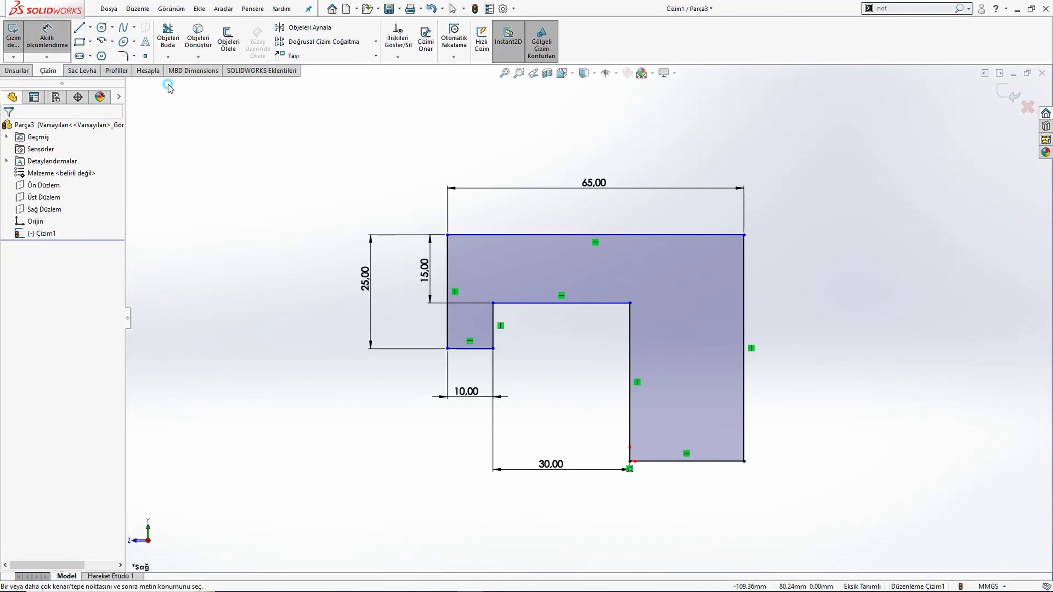
click(745, 322)
click(798, 344)
text(40)
click(753, 316)
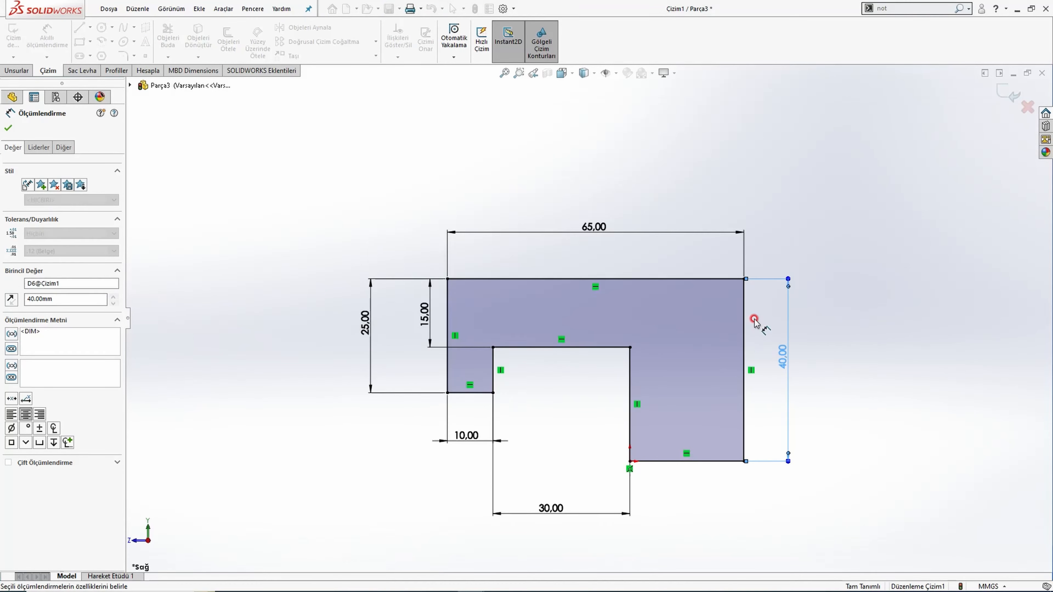
key(Escape)
Check the PDF drawing and draw a circle centred on the midpoint of the short leg's lower edge, reaching that edge's endpoint
key(alt+Tab)
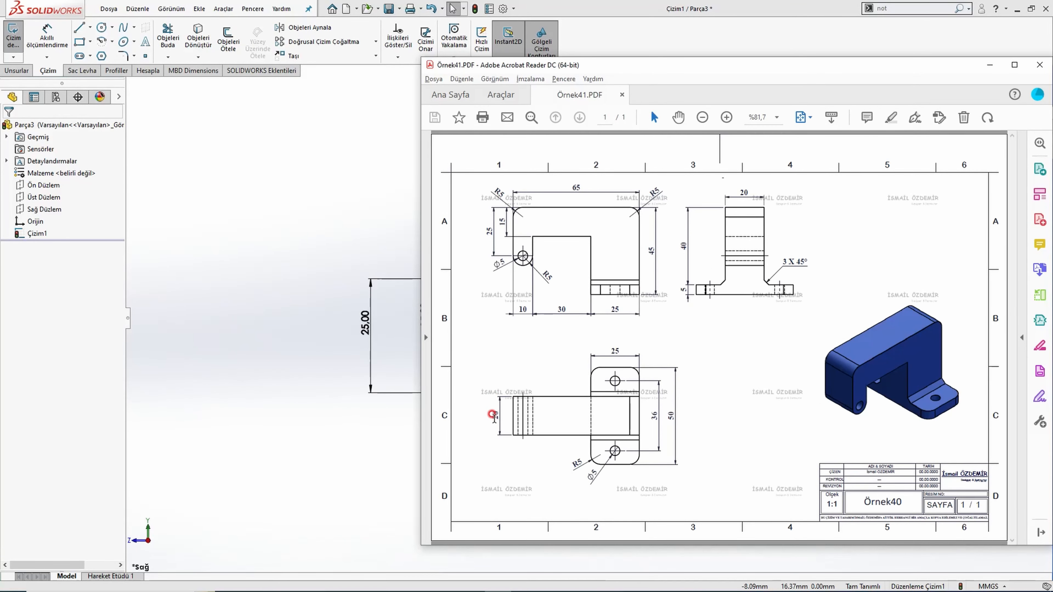
click(294, 388)
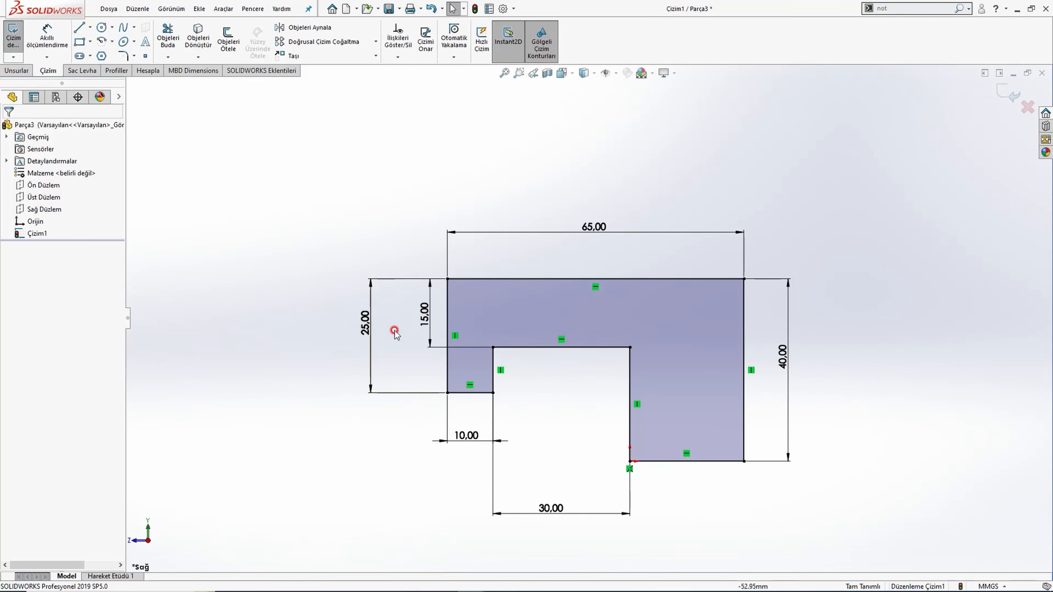
click(102, 27)
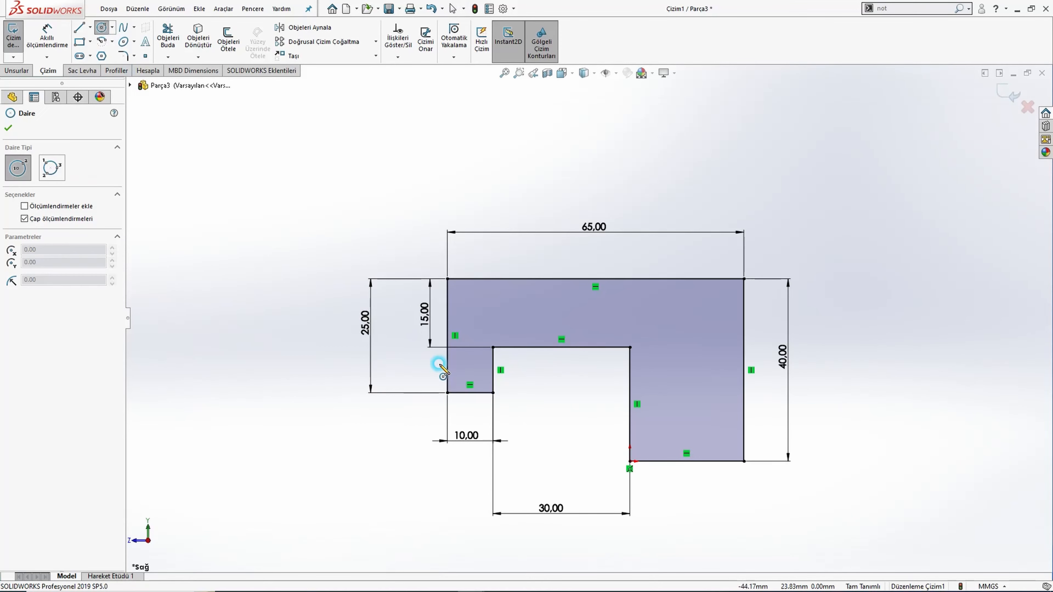
click(470, 393)
click(447, 393)
key(Escape)
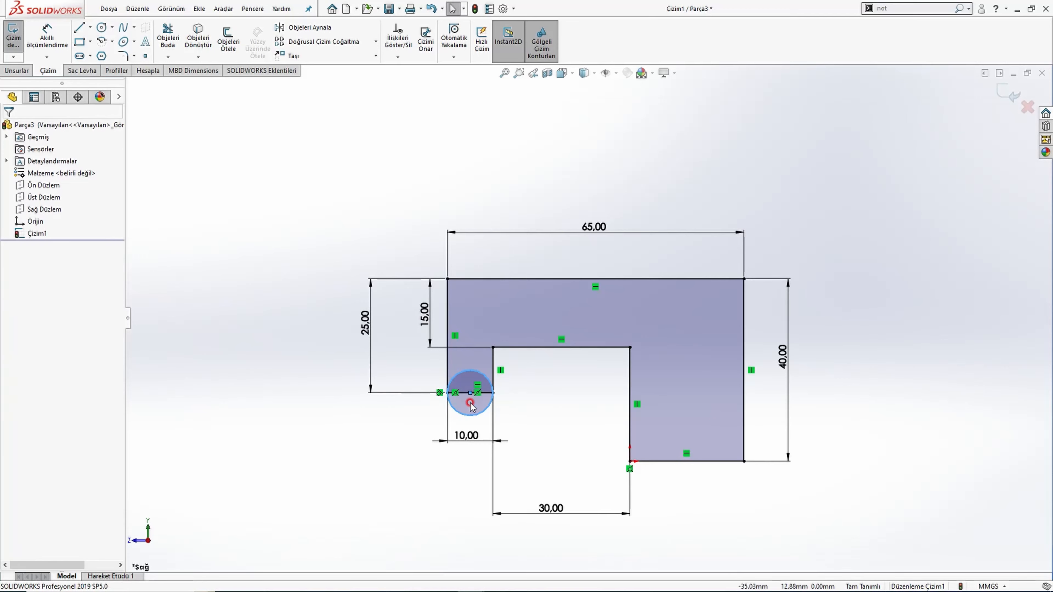
Check the rounded end in the PDF drawing and convert the short leg's lower edge to construction geometry
key(alt+Tab)
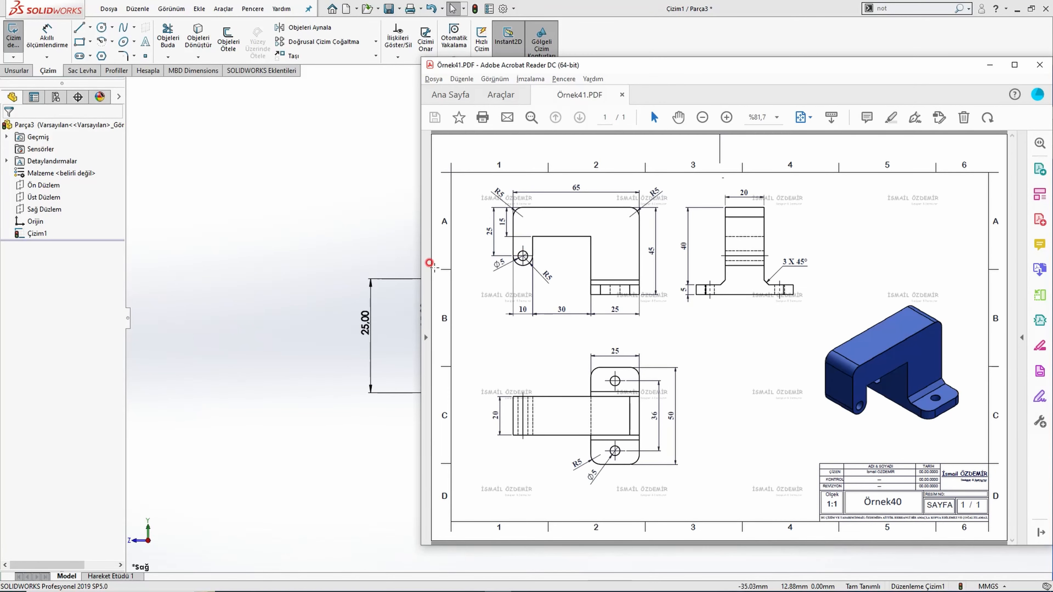
click(326, 259)
scroll(554, 362, down, 4)
click(449, 388)
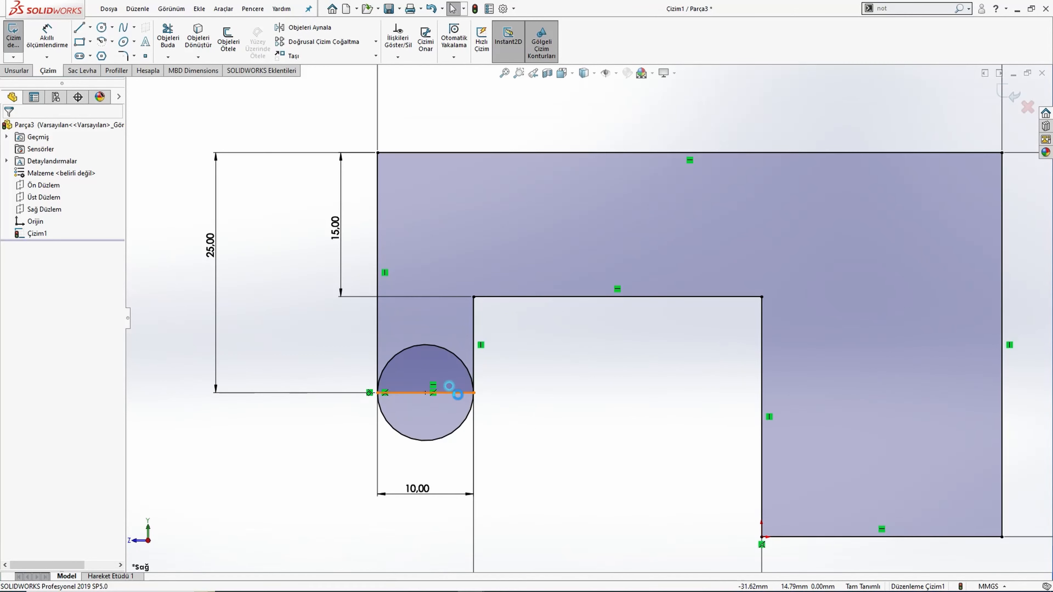
click(506, 363)
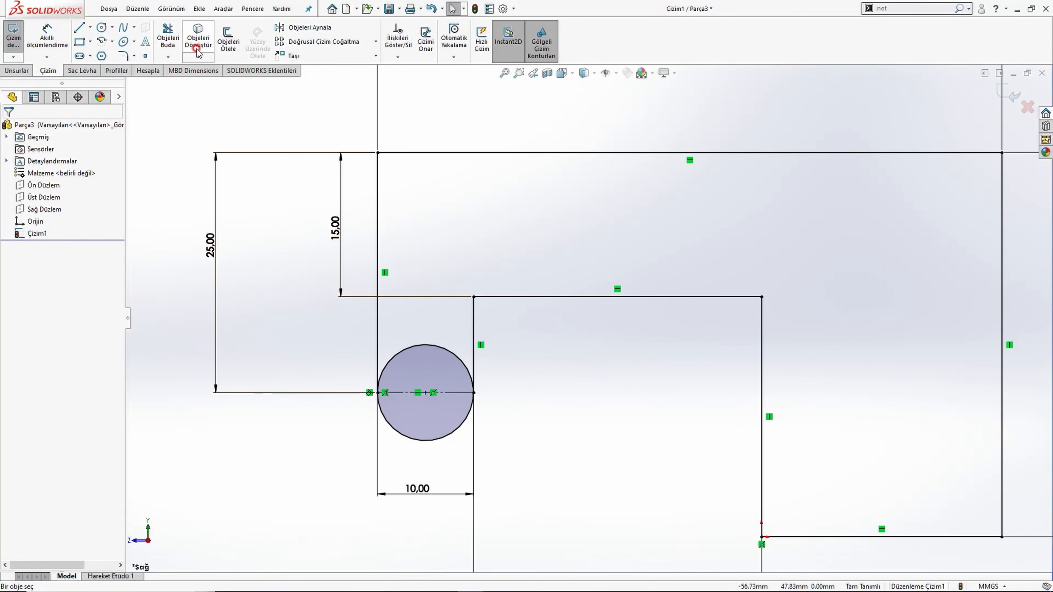
Trim away the upper half of the circle so the short leg ends in a semicircular arc
click(168, 39)
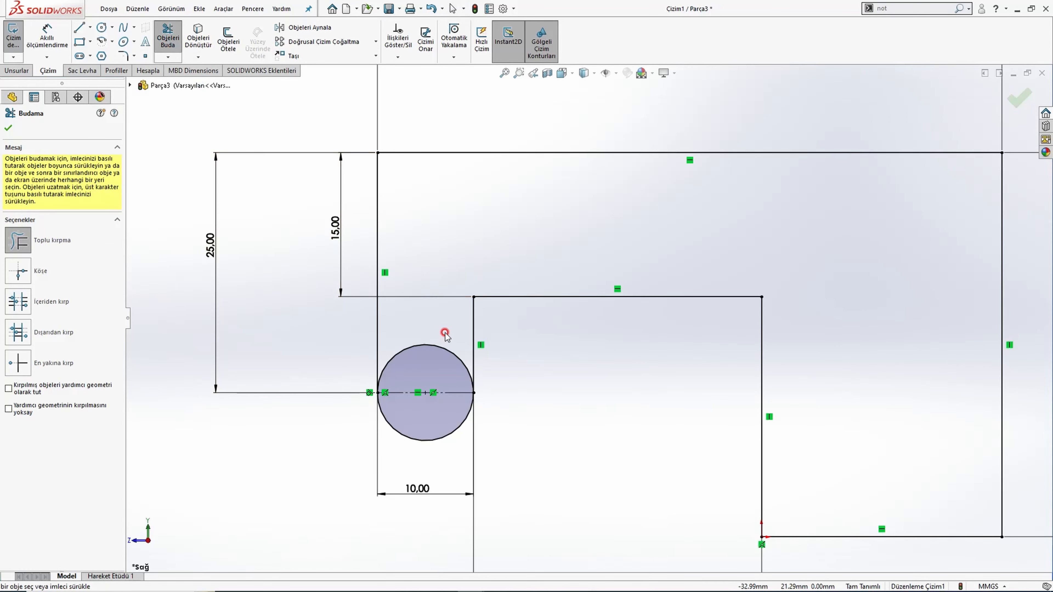
drag(443, 344, 435, 364)
scroll(595, 373, up, 4)
scroll(650, 366, up, 2)
key(Escape)
Check the hole in the PDF drawing and start a circle for the short leg's rounded end
key(alt+Tab)
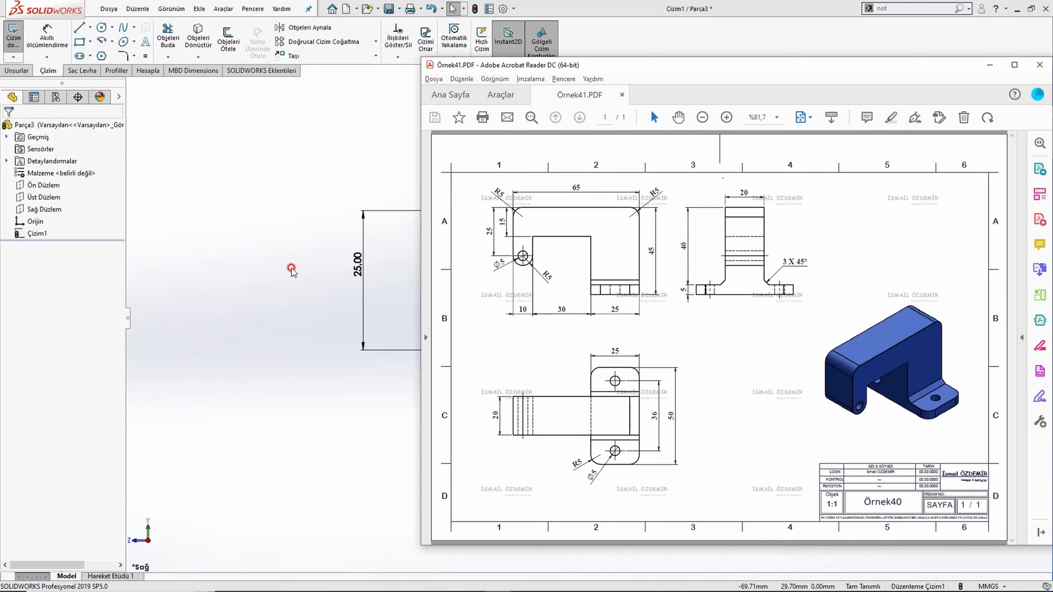
key(alt+Tab)
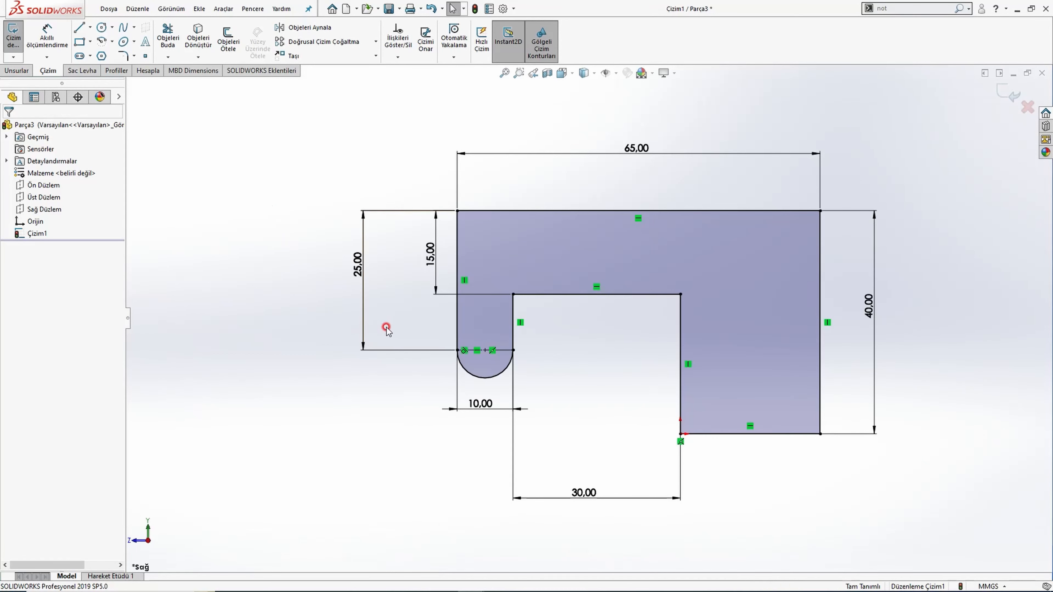
click(101, 27)
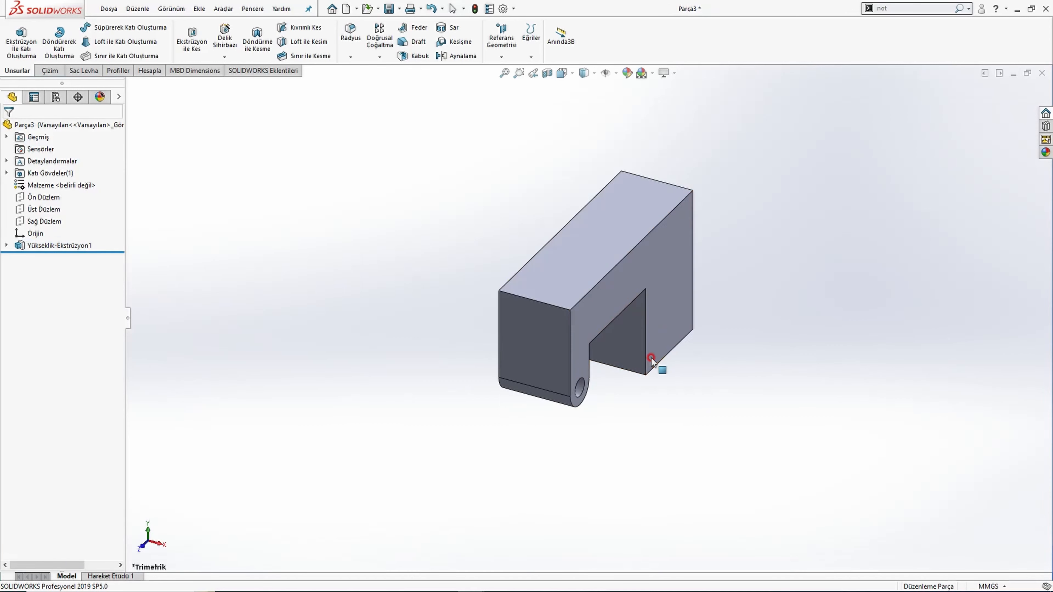
Check the base flange in the PDF drawing and start a new sketch on the Üst Düzlem plane
mouse_move(654, 358)
middle_down()
mouse_move(665, 283)
mouse_move(544, 274)
mouse_move(404, 312)
mouse_move(379, 307)
mouse_move(501, 305)
mouse_move(618, 323)
mouse_move(729, 360)
mouse_move(628, 372)
middle_up()
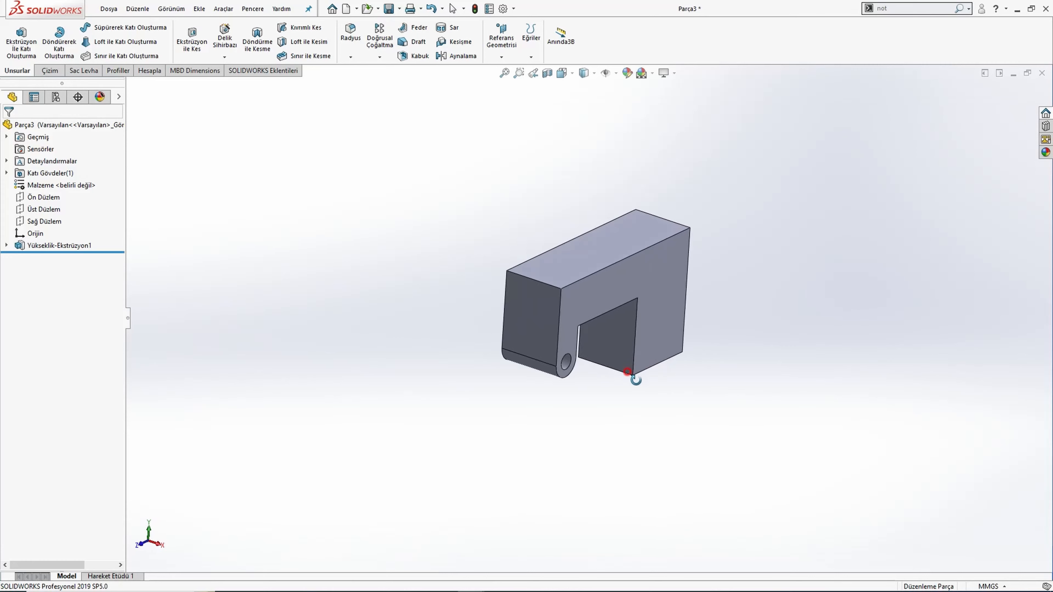
key(alt+Tab)
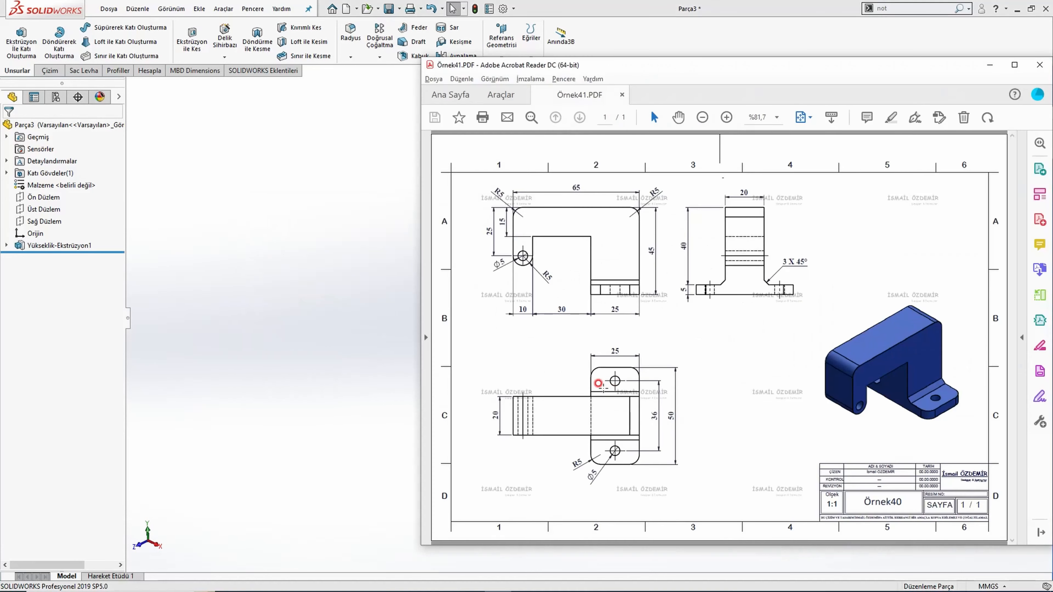
click(395, 305)
click(43, 208)
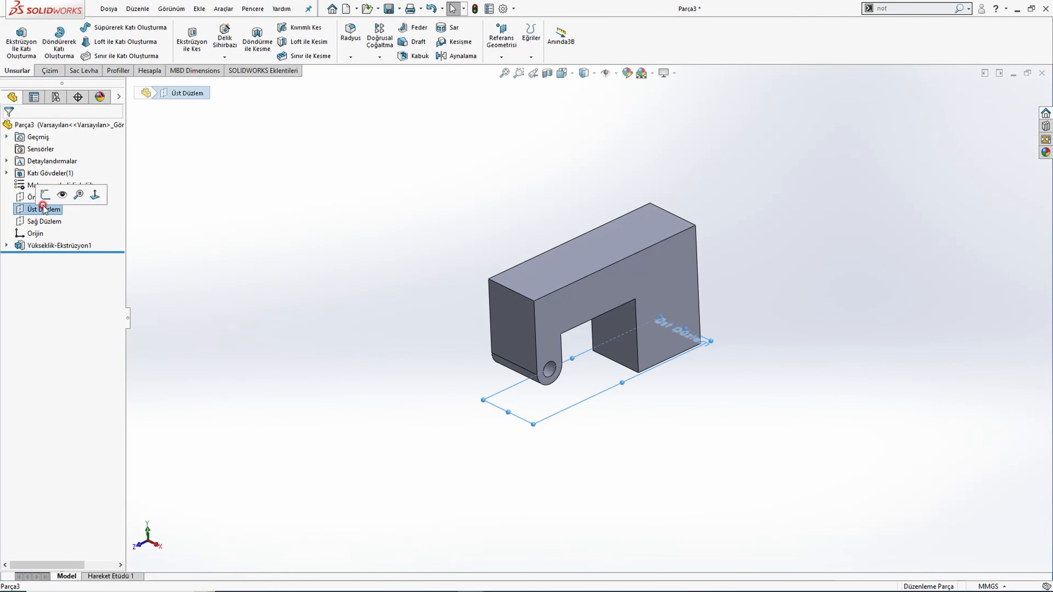
click(46, 195)
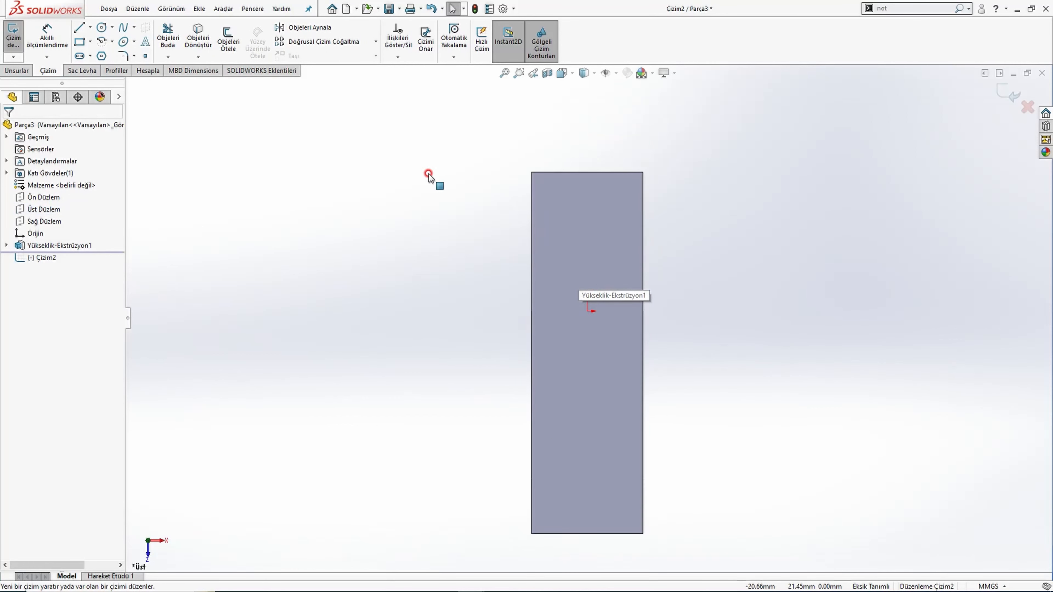
Draw a centre rectangle about 45 by 14 mm across the body, with its centre vertically aligned with the origin
click(78, 43)
click(90, 41)
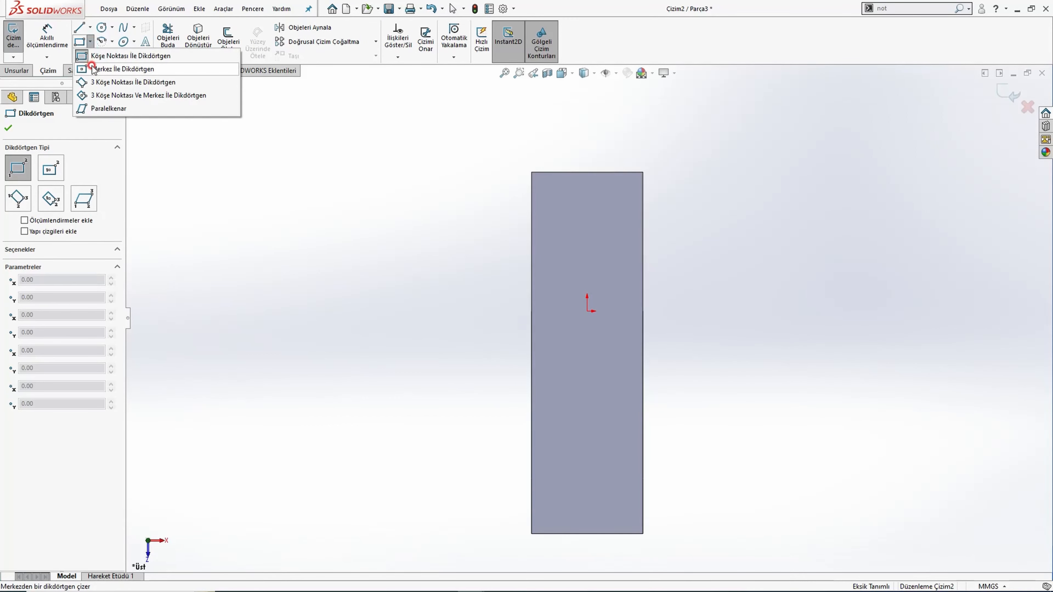
click(93, 68)
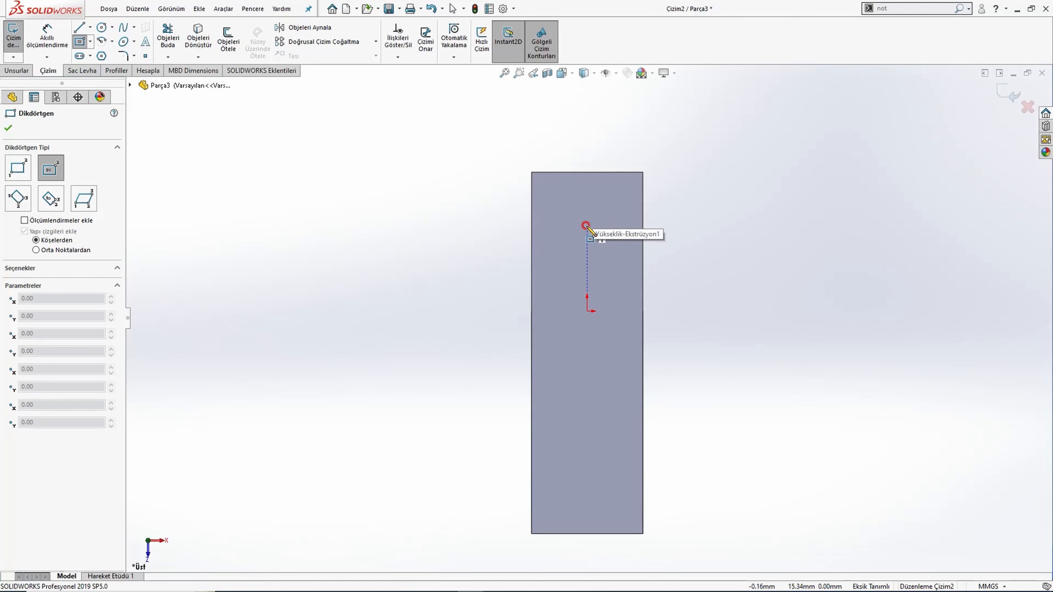
click(587, 226)
click(713, 185)
key(Escape)
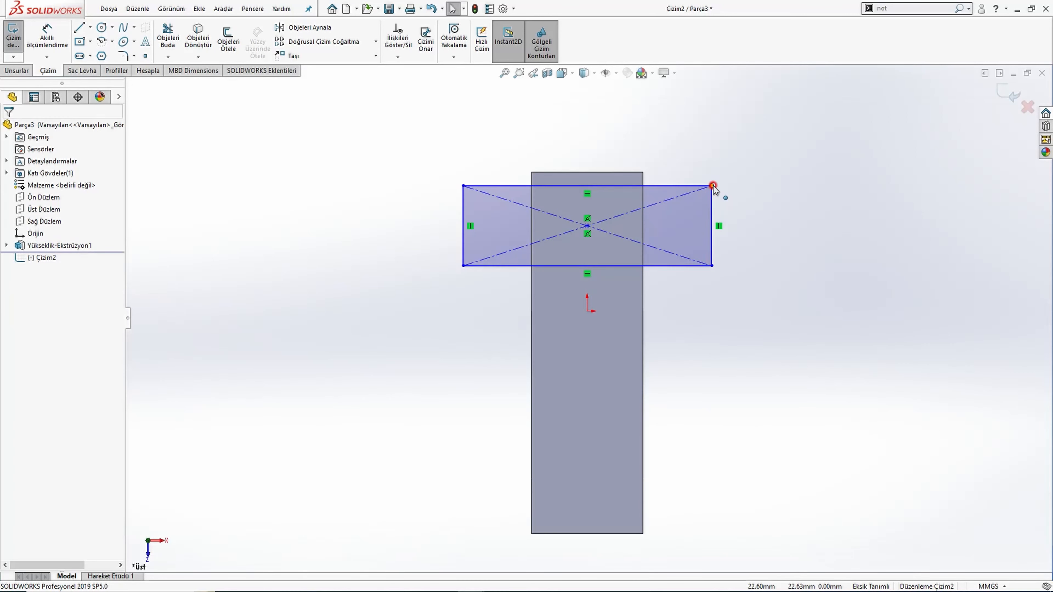
Make the rectangle's upper corner coincident with the body's end edge nearest it, and check the flange dimensions in the PDF drawing
click(713, 186)
ctrl+click(627, 171)
click(674, 129)
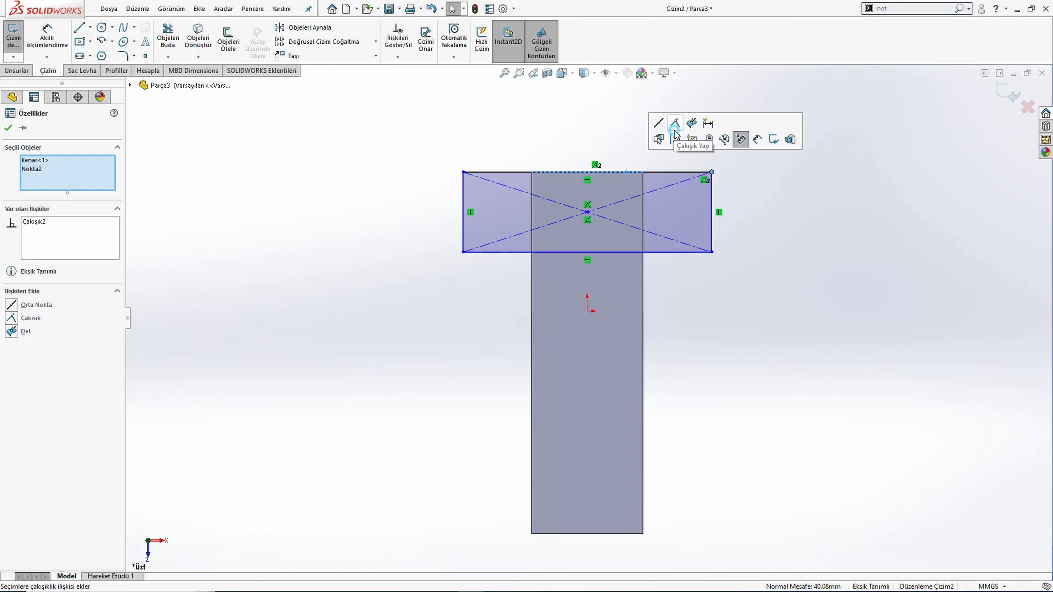
click(752, 207)
key(alt+Tab)
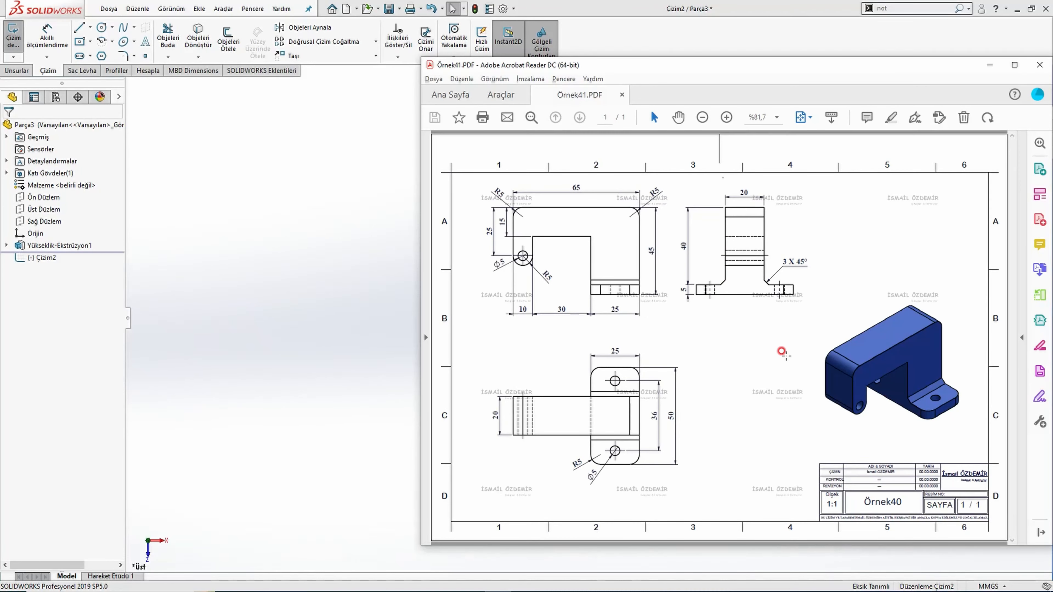